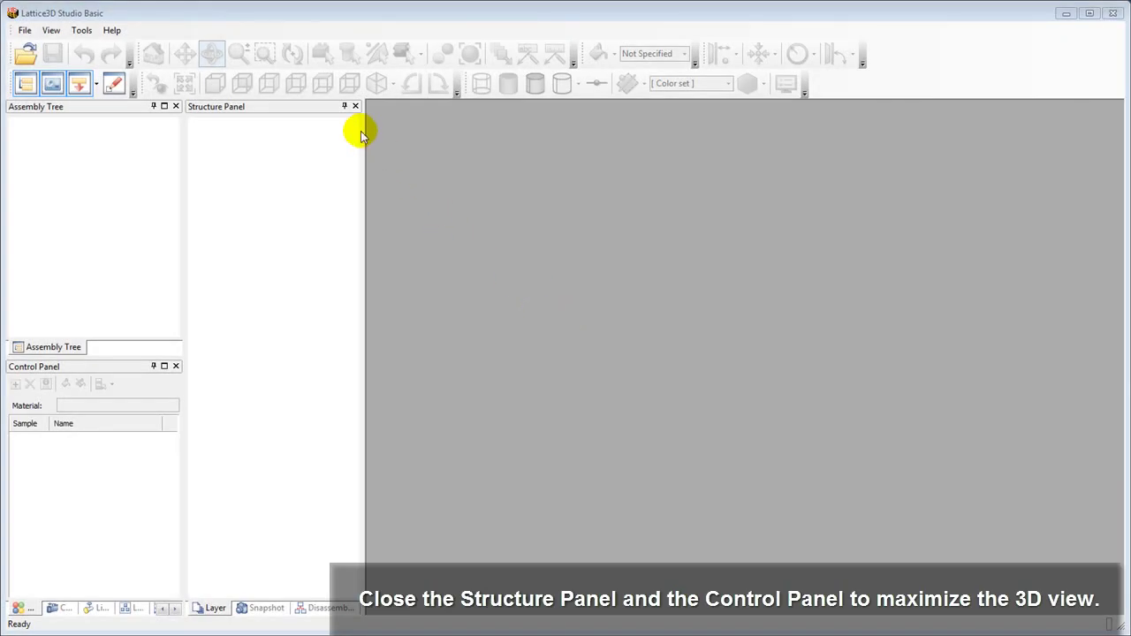
Close the Structure Panel and the Control Panel to widen the 3D view
left_click(355, 106)
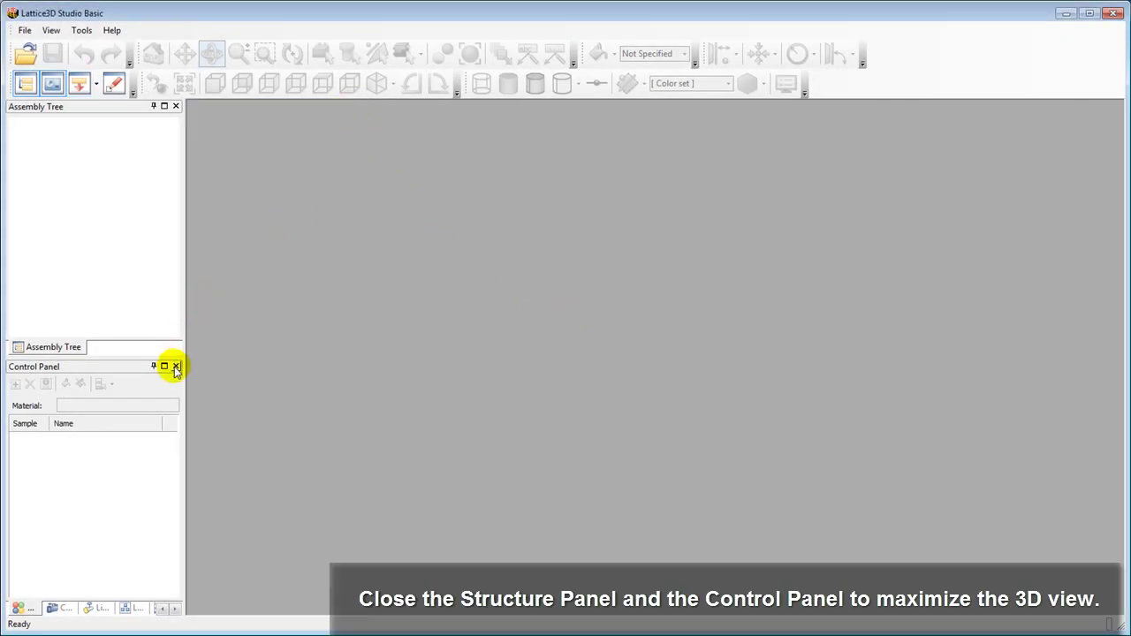
left_click(176, 367)
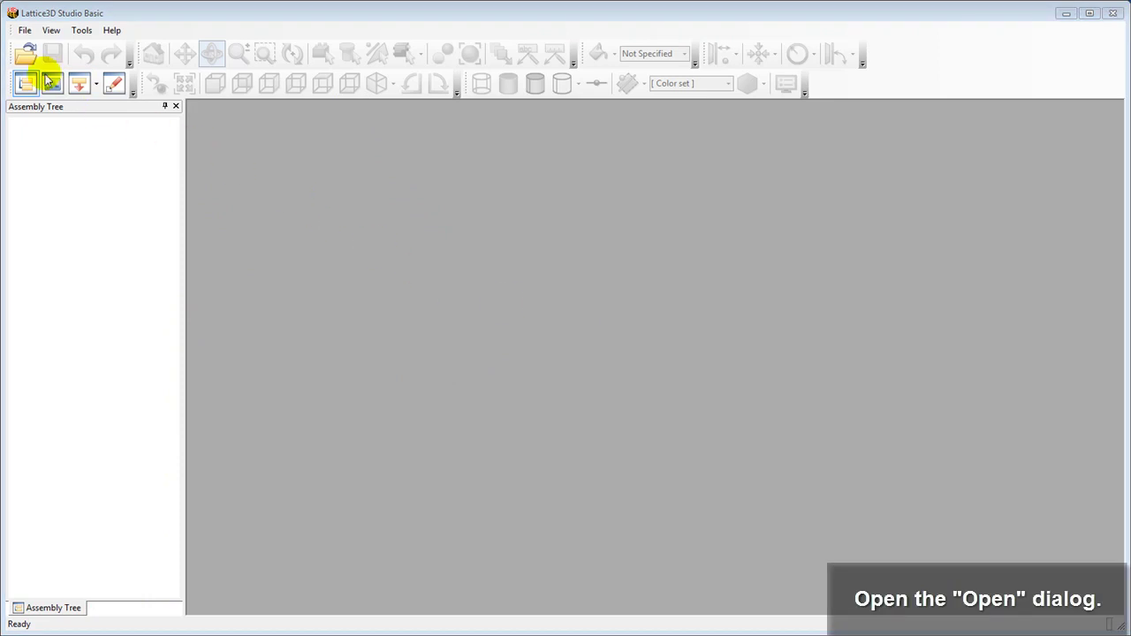
Open TT-4000 Engine_Rev1.STEP using the STEP file filter and set display accuracy to Fine
left_click(25, 53)
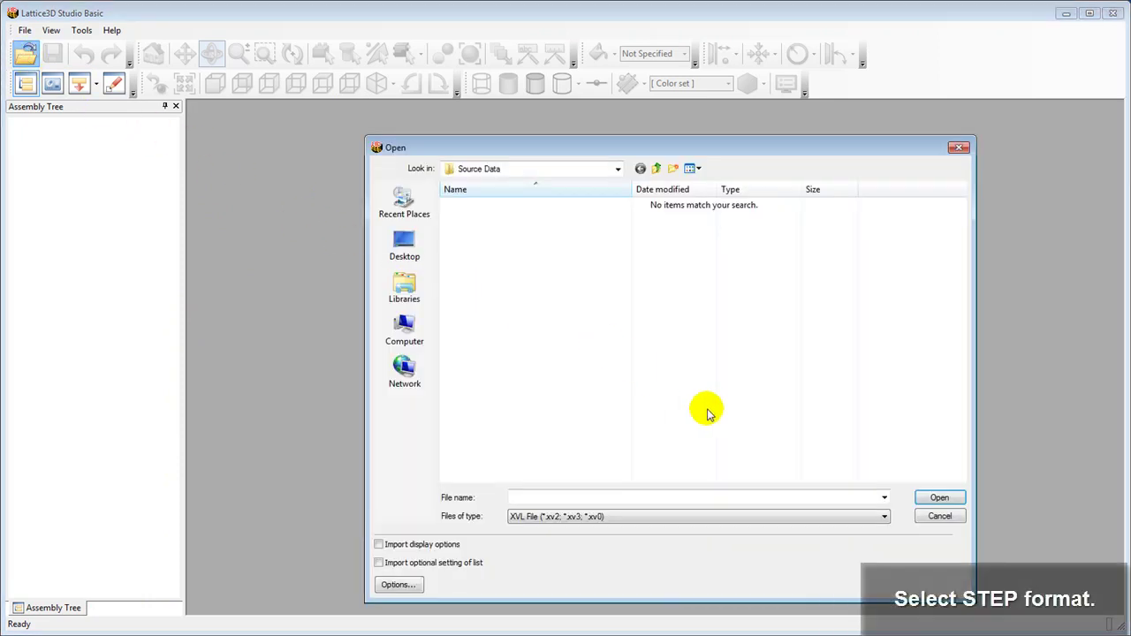
left_click(870, 516)
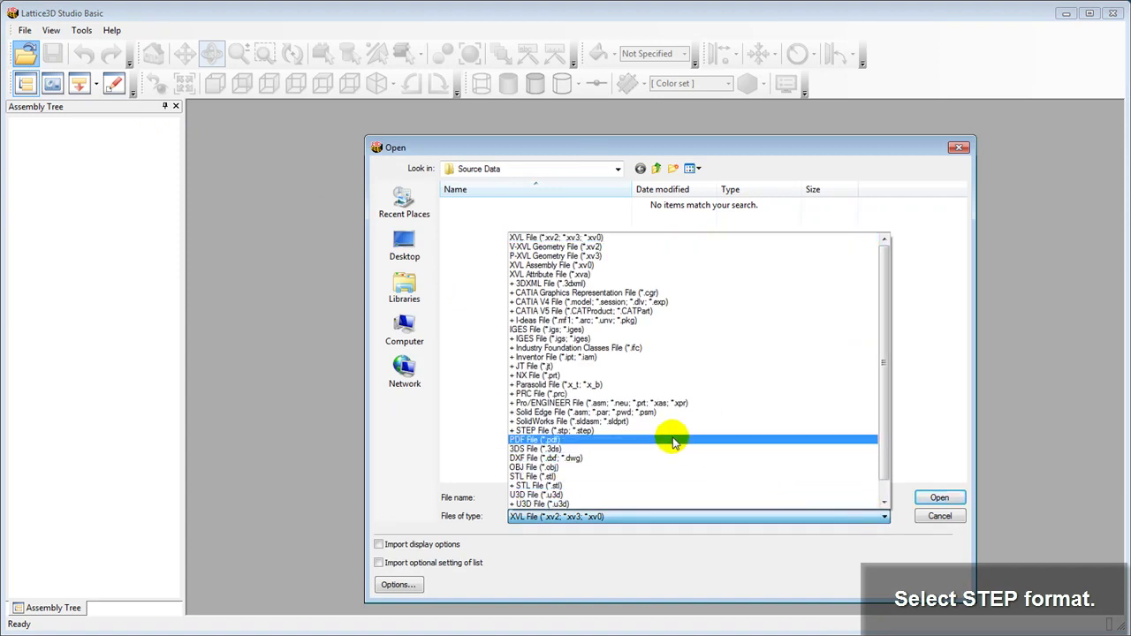
left_click(606, 431)
left_click(495, 208)
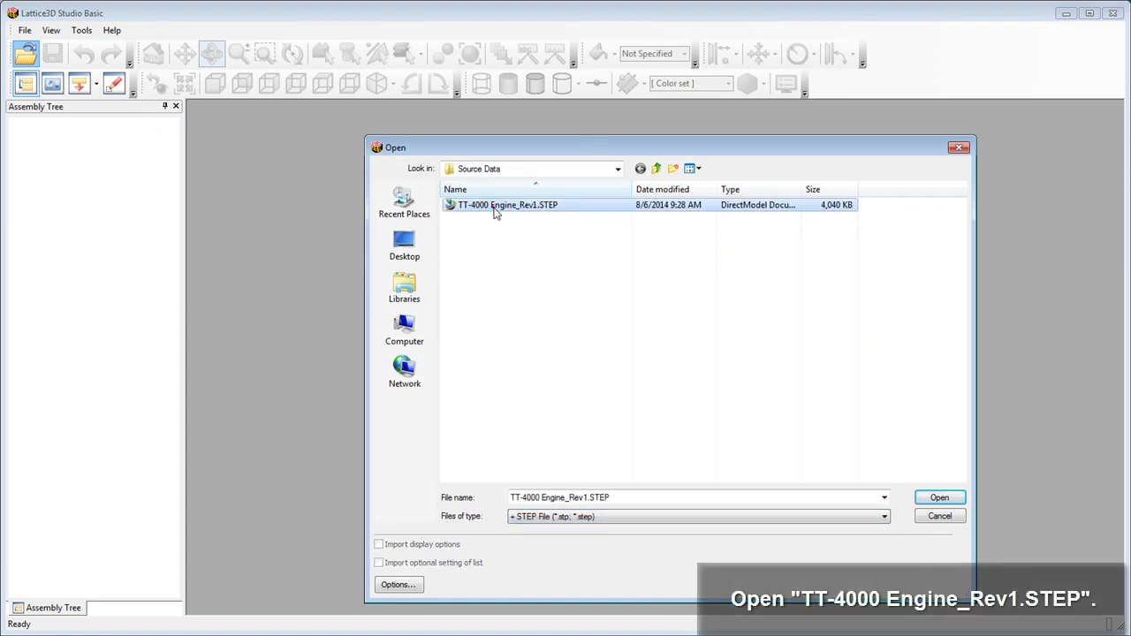
left_click(939, 499)
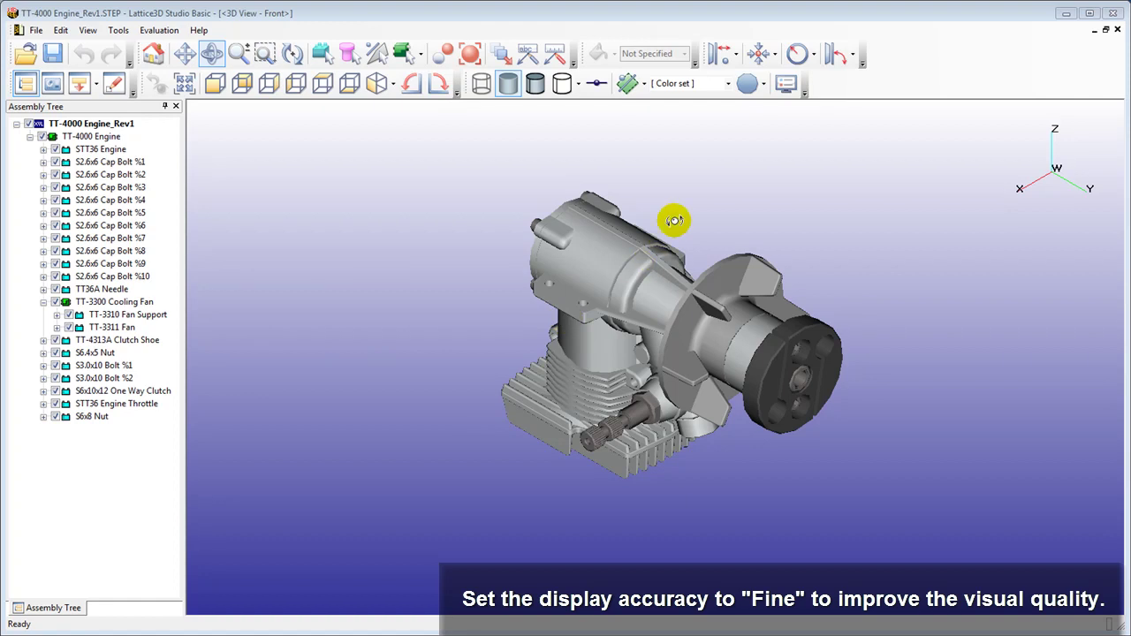
left_click(760, 85)
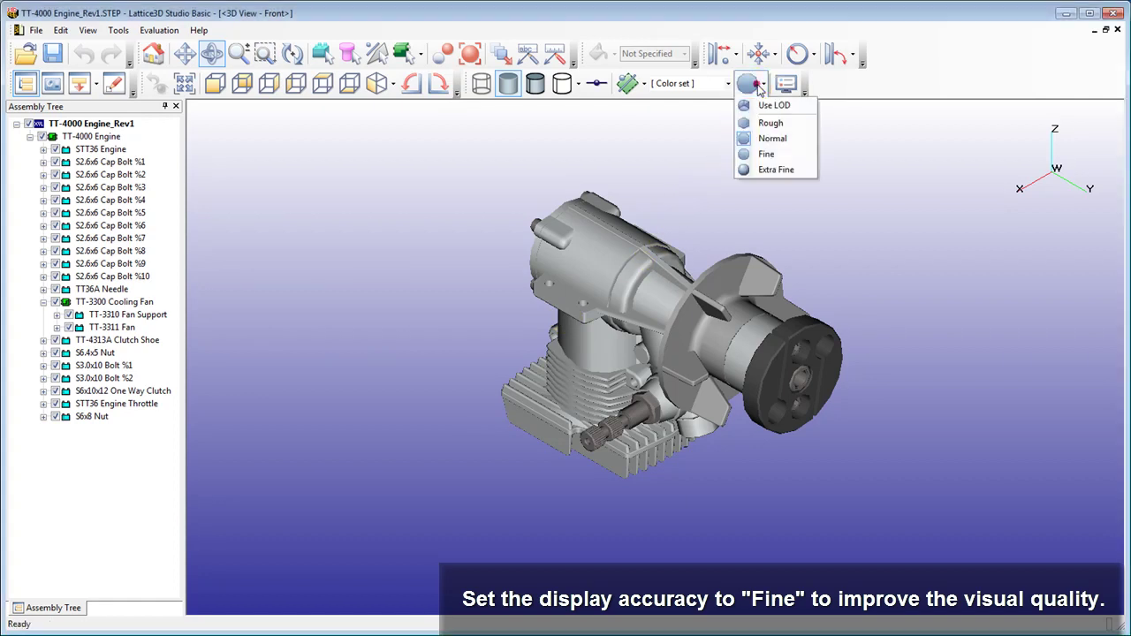
left_click(758, 152)
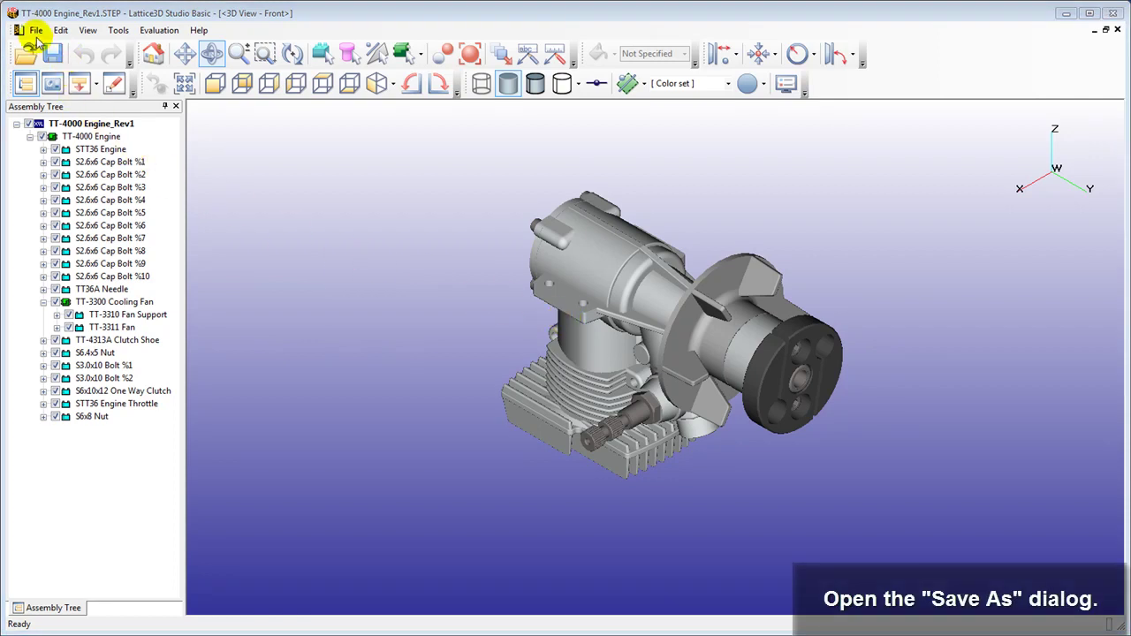
Save the engine via Save As as TT-4000 Engine_Rev1.xv2 in V-XVL Geometry format
left_click(37, 32)
left_click(66, 122)
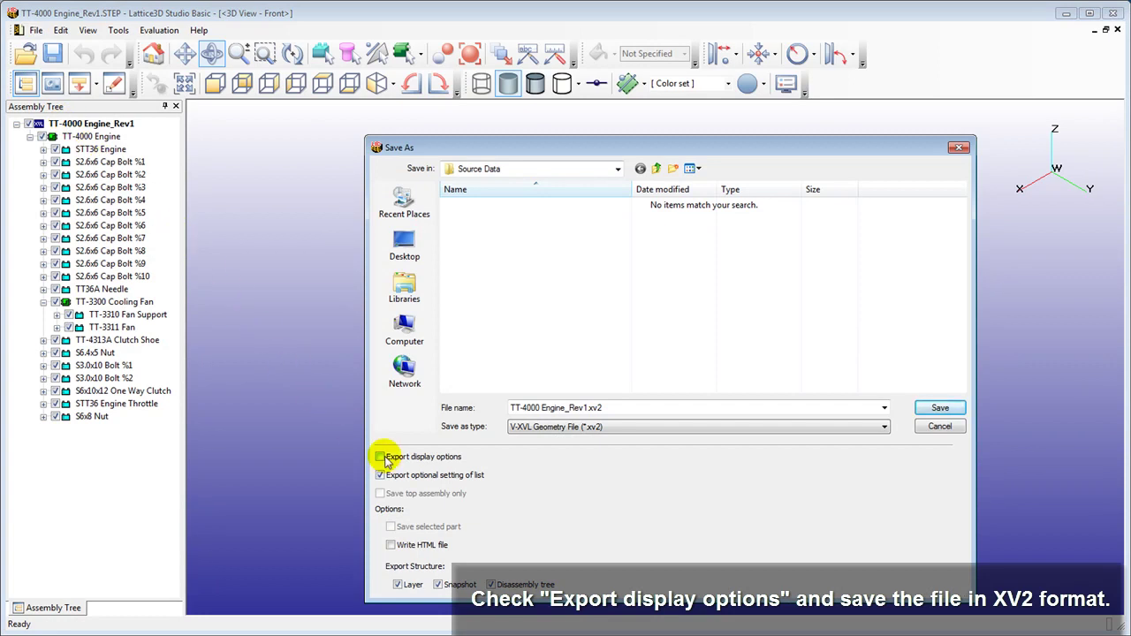
left_click(939, 408)
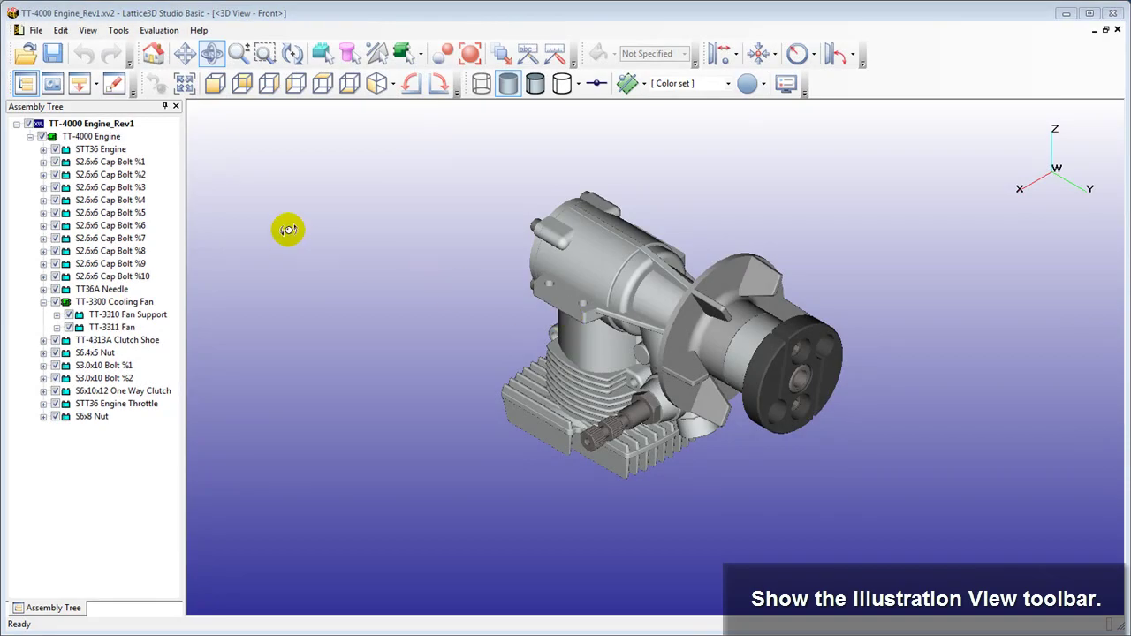
Enable the Illustration View toolbar and dock it beside the other toolbars
left_click(88, 30)
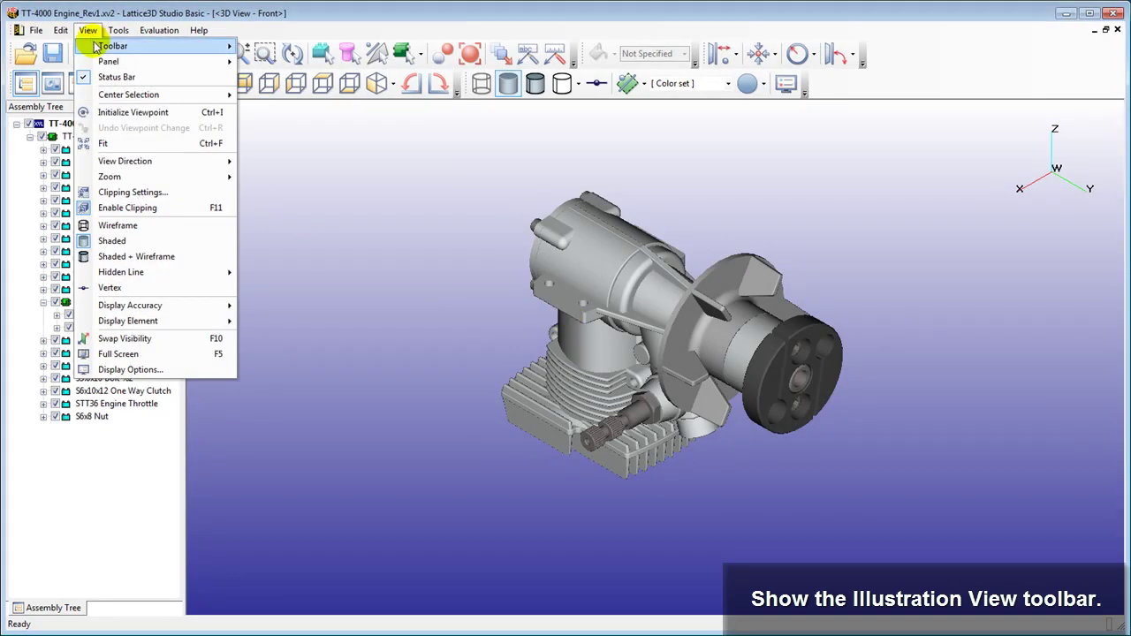
mouse_move(113, 45)
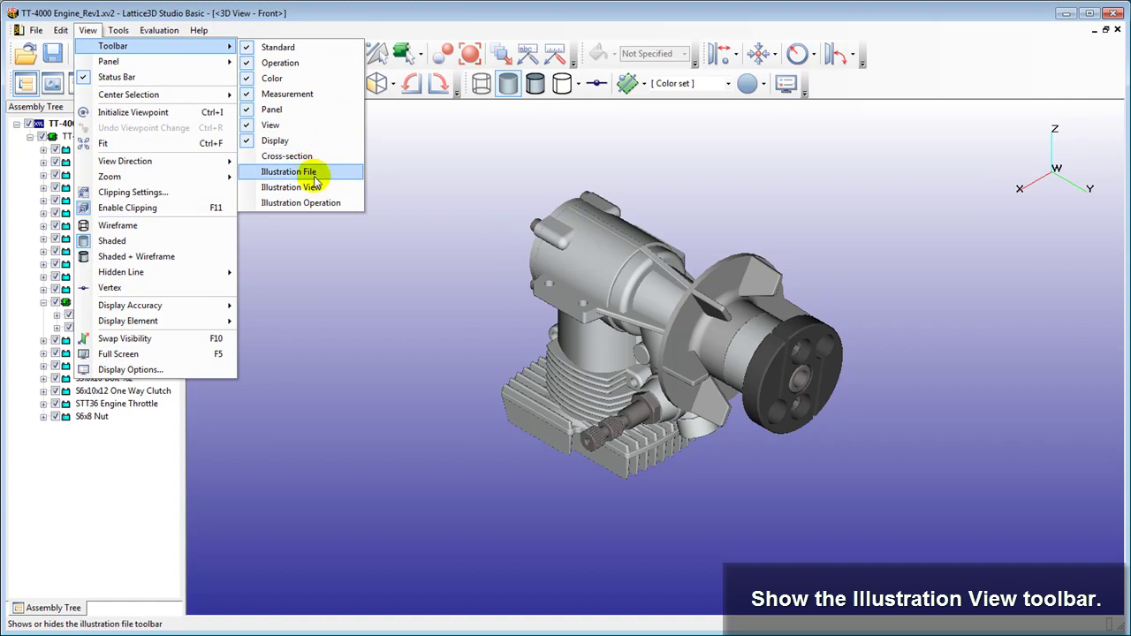
left_click(305, 186)
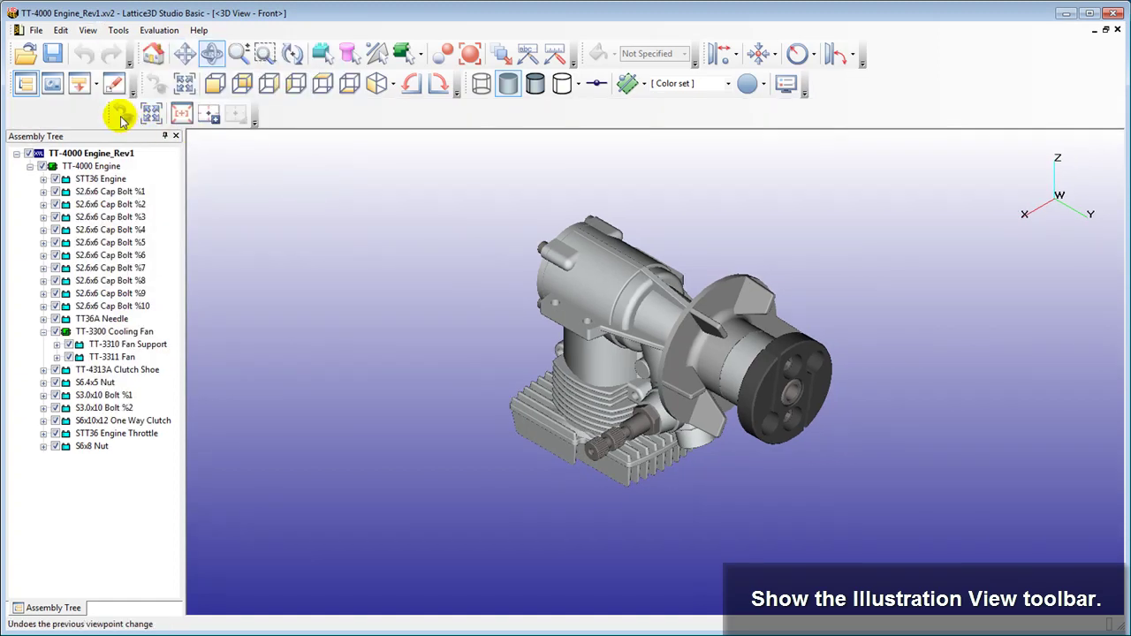
mouse_move(121, 115)
left_mouse_down()
mouse_move(768, 113)
mouse_move(810, 89)
left_mouse_up()
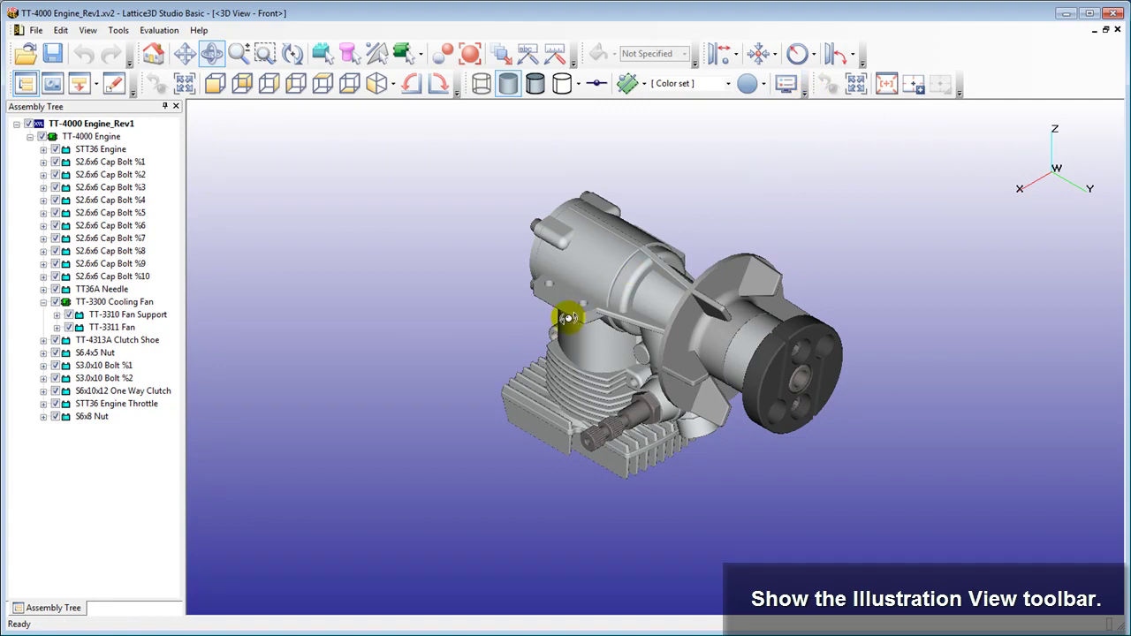
In Set View's Set Direction, apply the fourth preset illustration direction, then close the dialog
left_click(886, 84)
left_click_drag(555, 212, 299, 211)
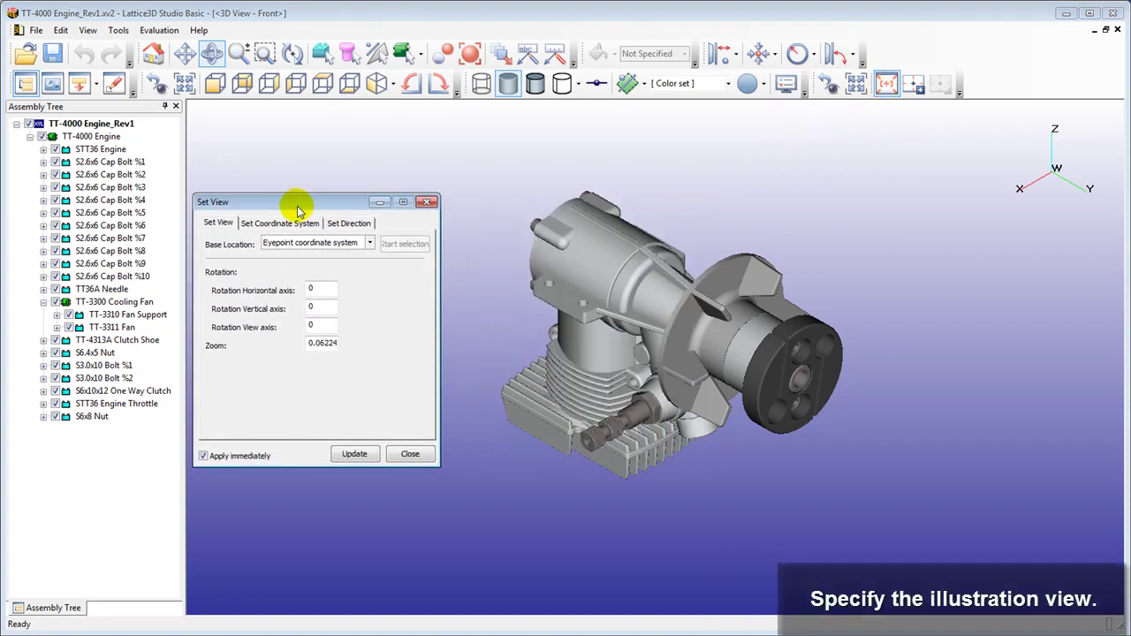
left_click(346, 226)
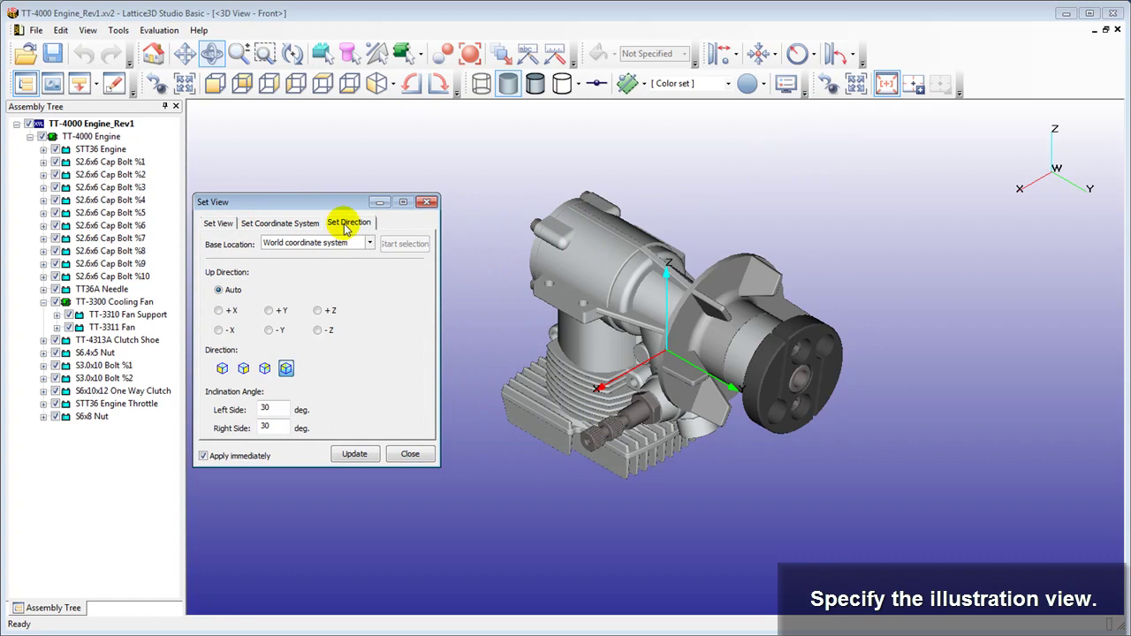
left_click(243, 369)
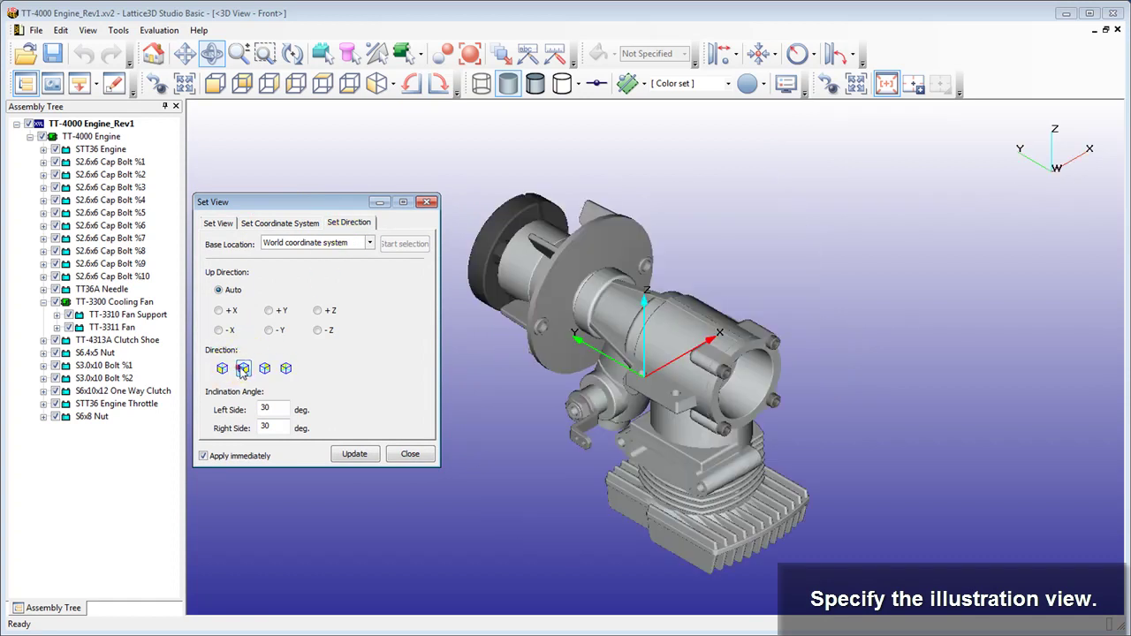
left_click(264, 368)
left_click(285, 368)
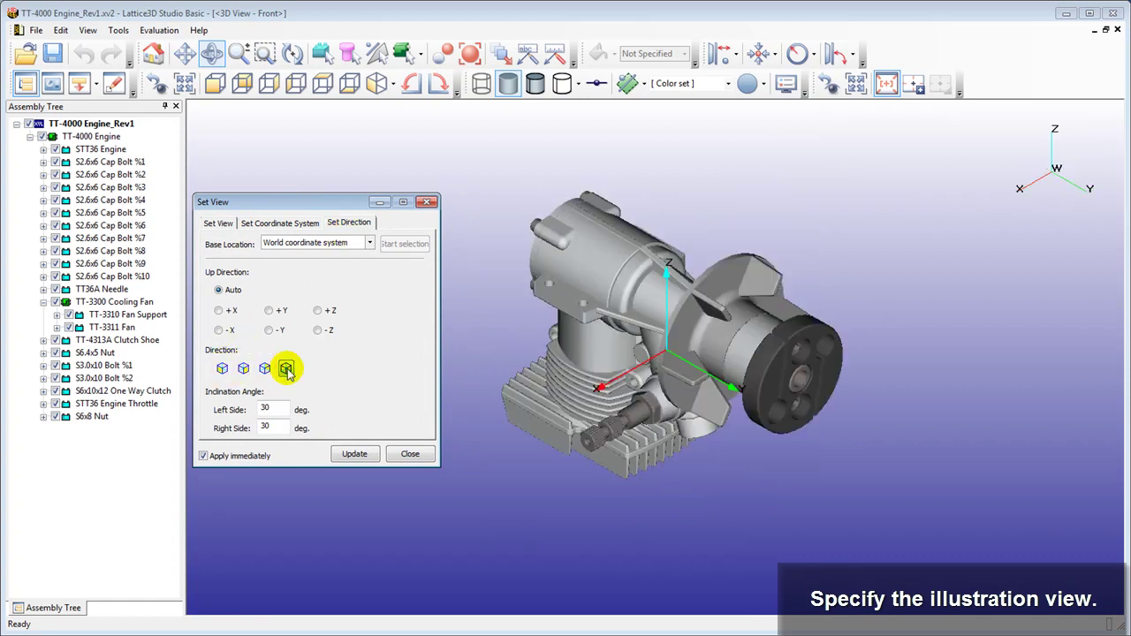
left_click(410, 455)
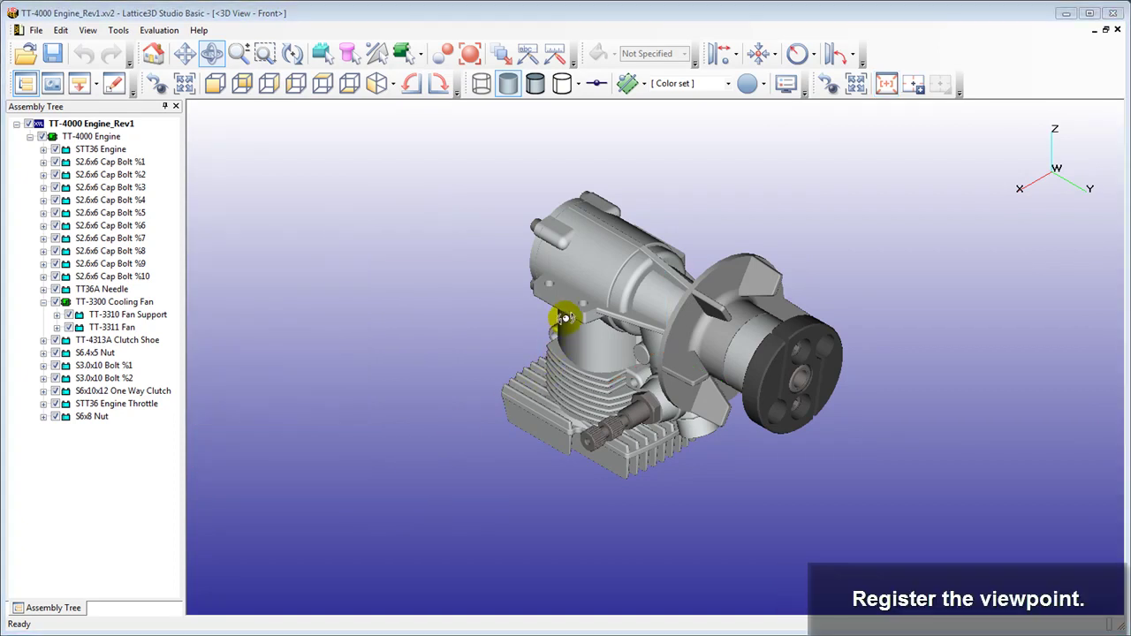
Register the current viewpoint, orbit and zoom away, then restore it with Reflect Viewpoint
left_click(914, 86)
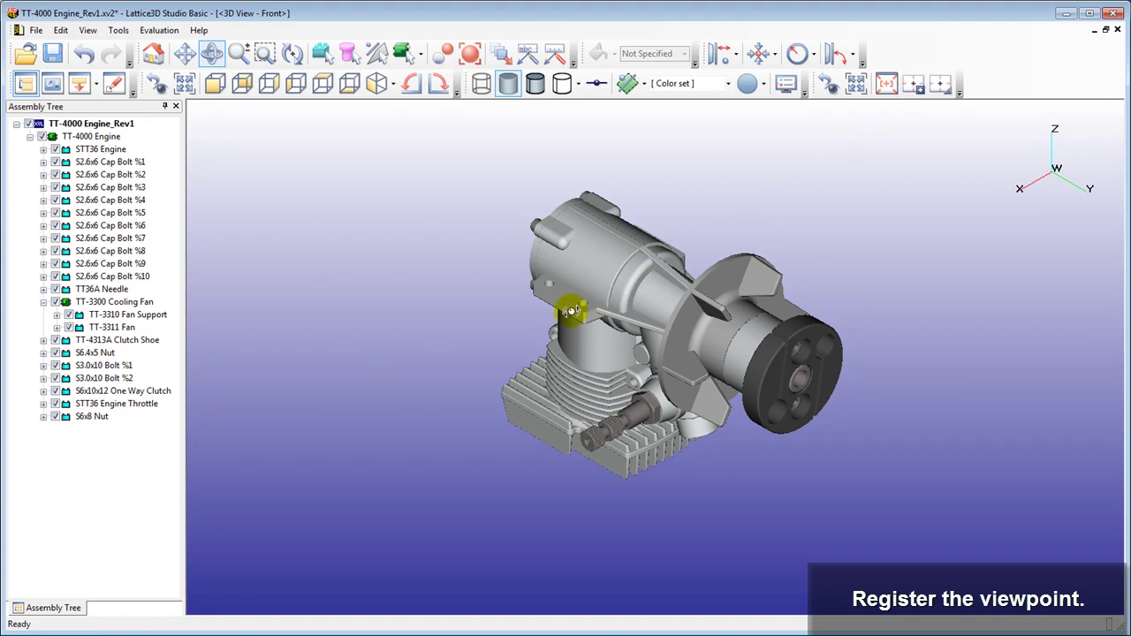
mouse_move(566, 317)
left_mouse_down()
mouse_move(476, 332)
mouse_move(311, 295)
left_mouse_up()
scroll(583, 343, "up", 2)
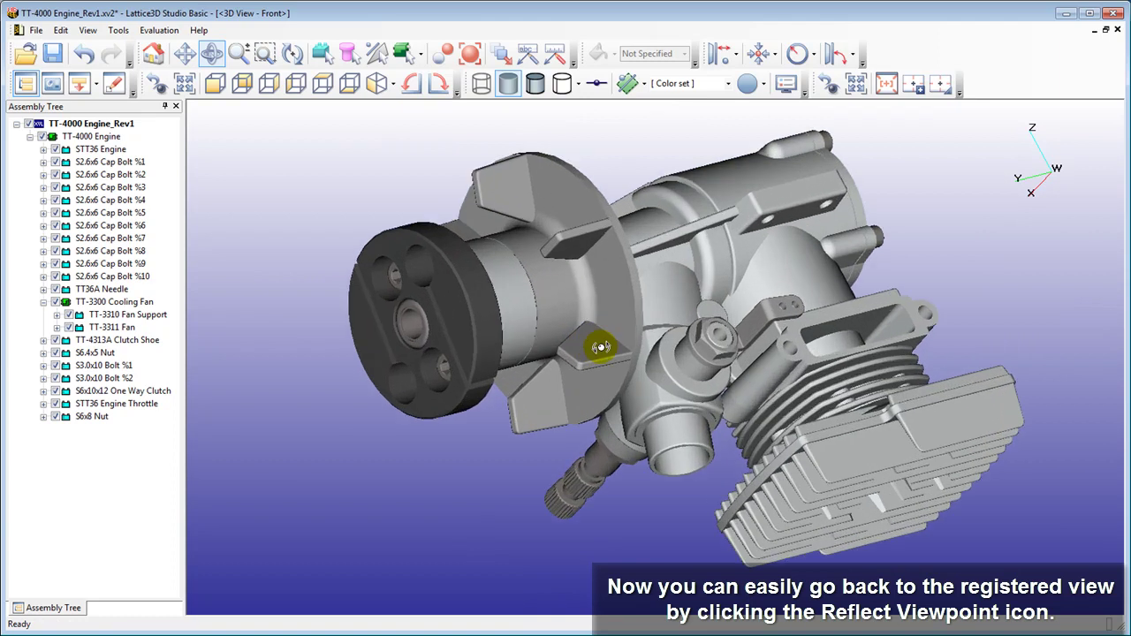
scroll(603, 356, "up", 3)
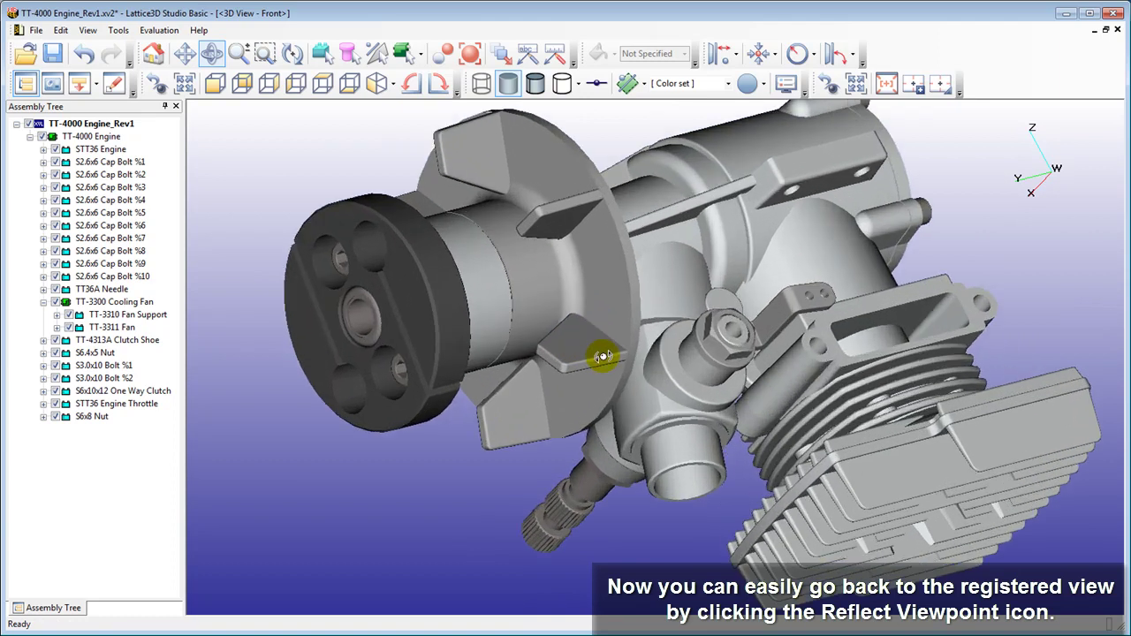
left_click(944, 89)
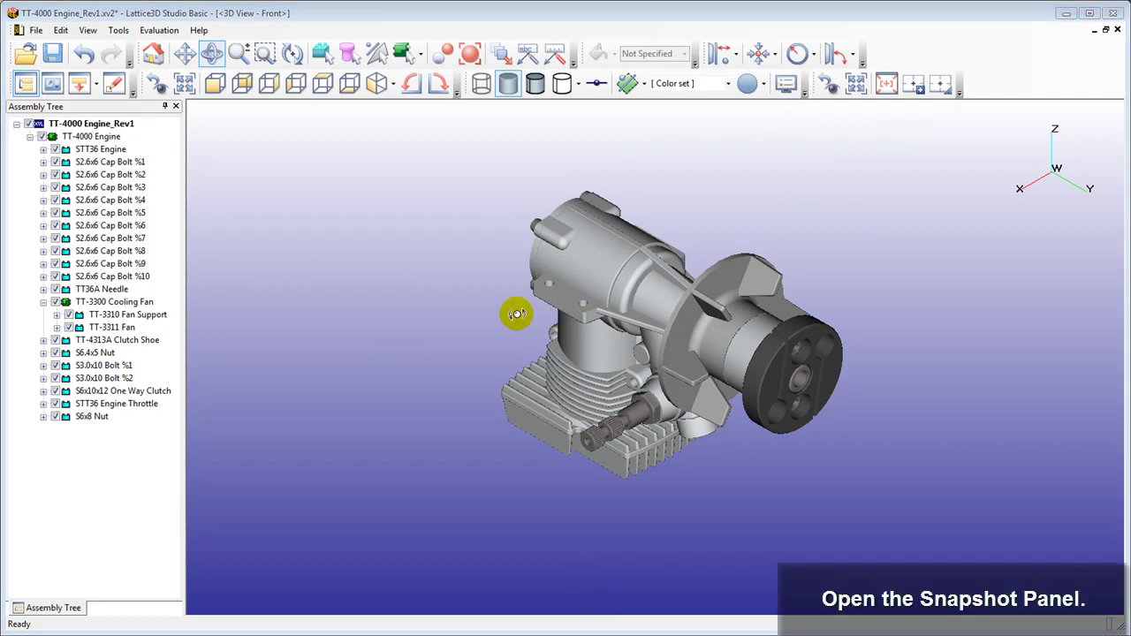
Add a snapshot of the current view in the Snapshot tab and rename Snapshot-1 to 'Default'
left_click(78, 83)
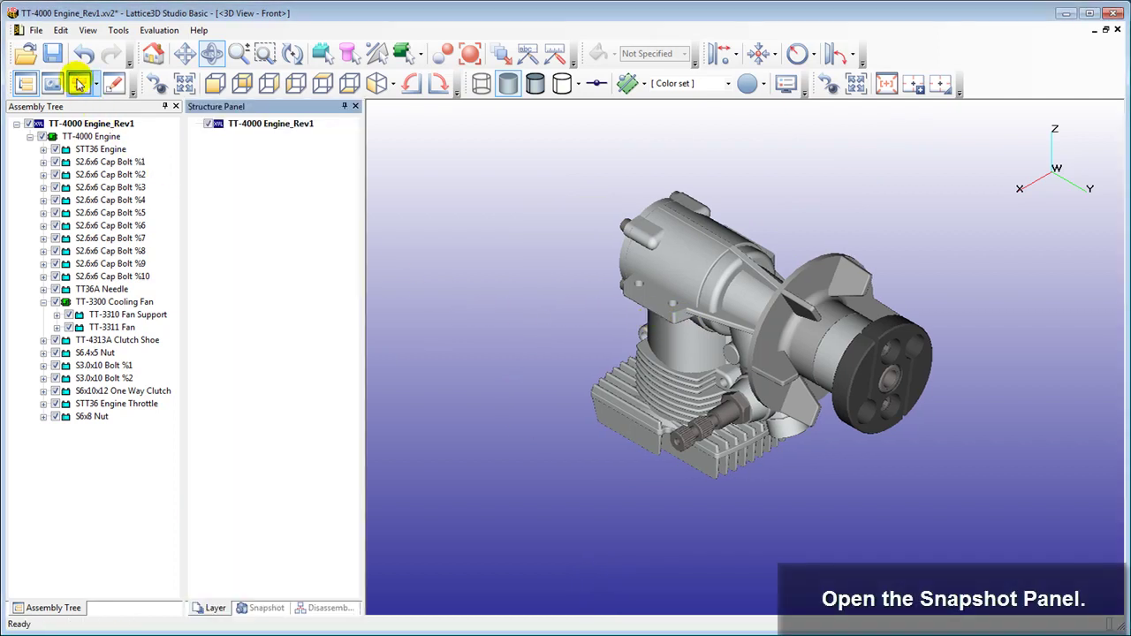
left_click(260, 607)
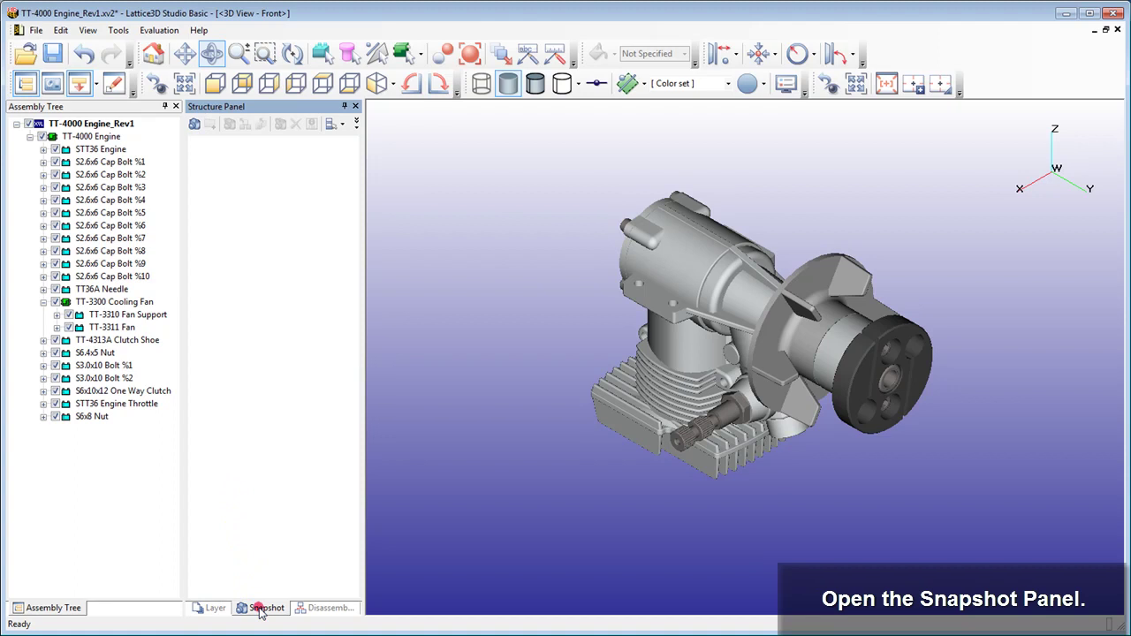
left_click(194, 125)
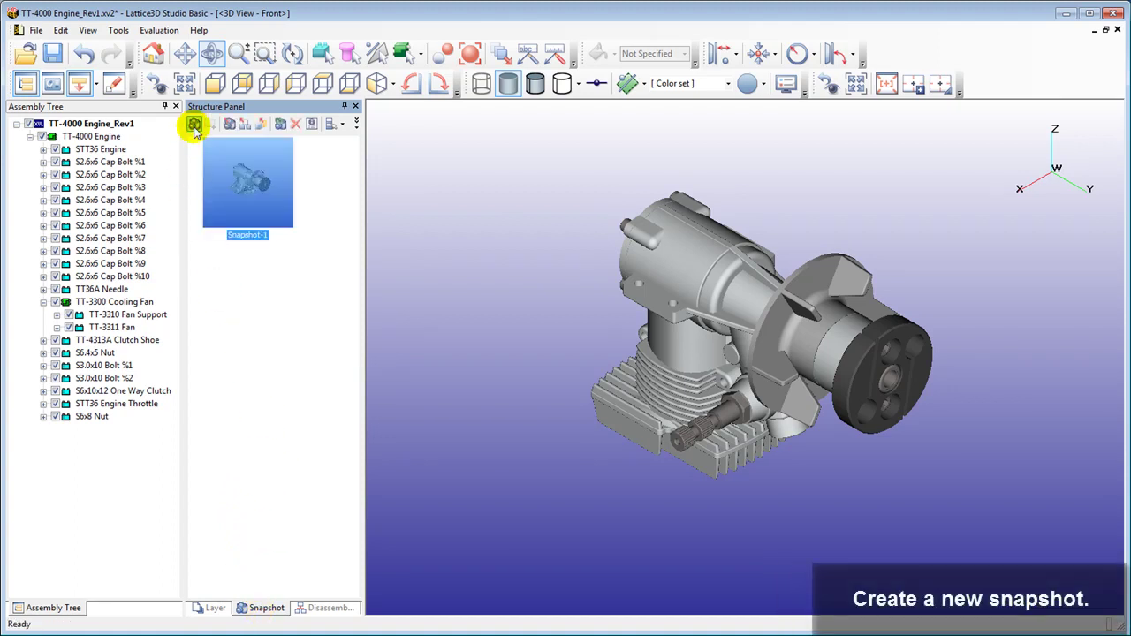
right_click(260, 182)
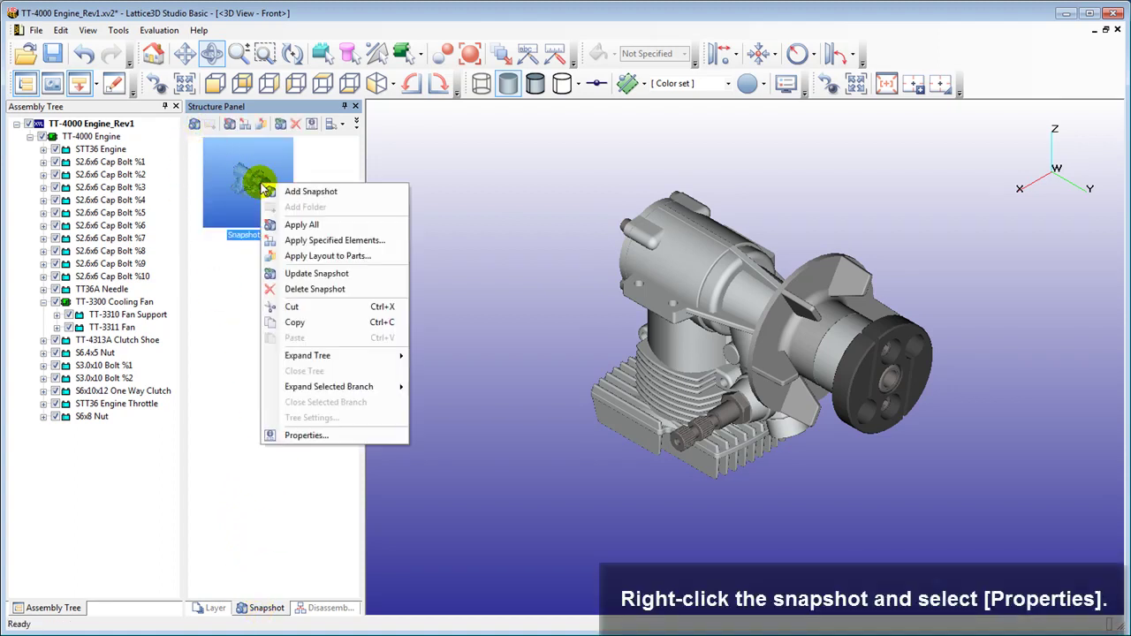
left_click(339, 435)
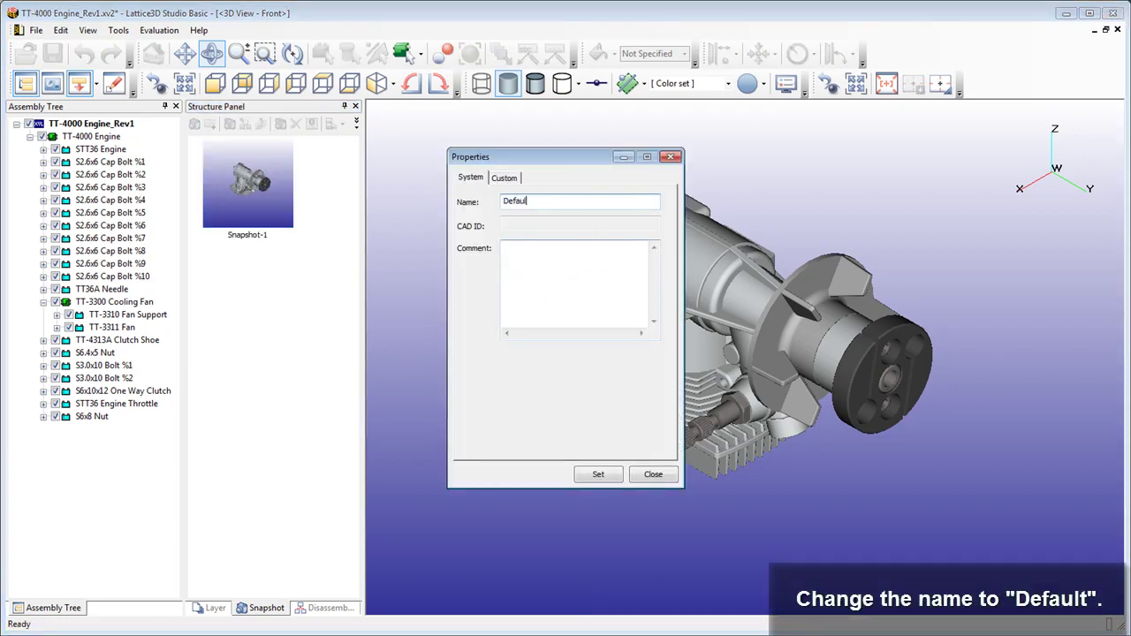
type("Default")
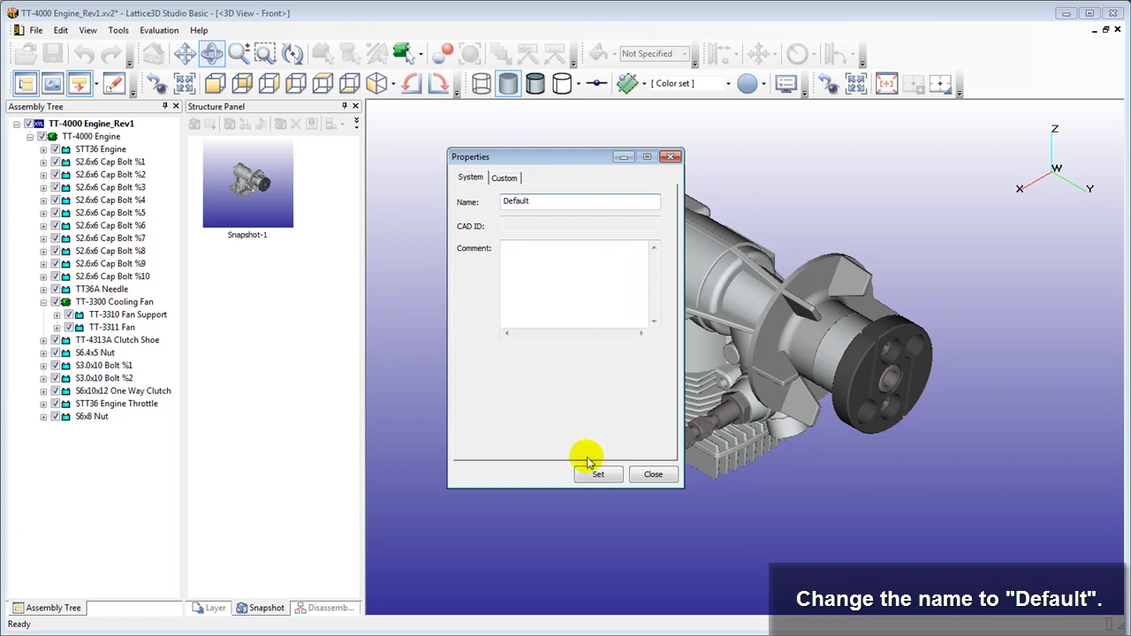
left_click(652, 474)
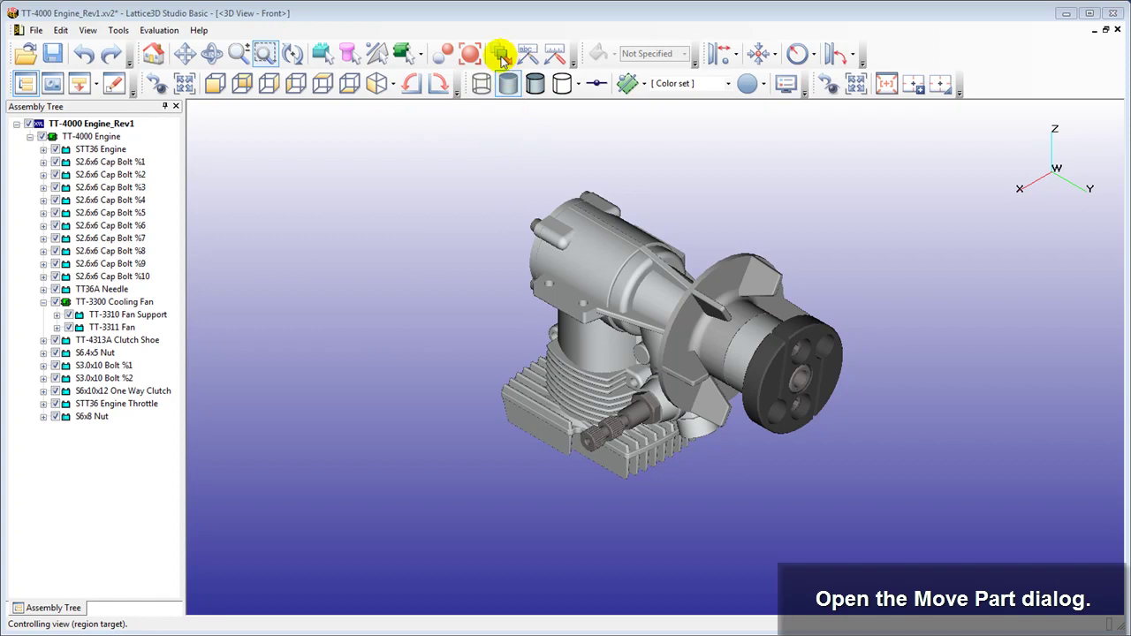
In Move Part with Simple mode and trace lines on, pull the one-way clutch out along Y
left_click(500, 53)
left_click_drag(600, 195, 243, 181)
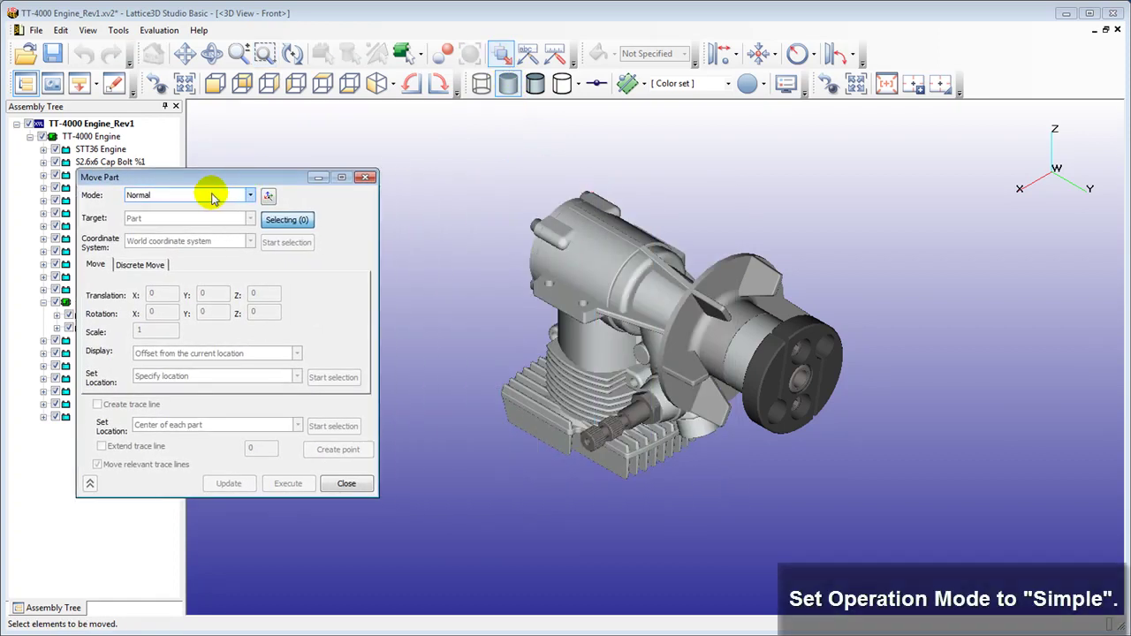
left_click(250, 196)
left_click(245, 219)
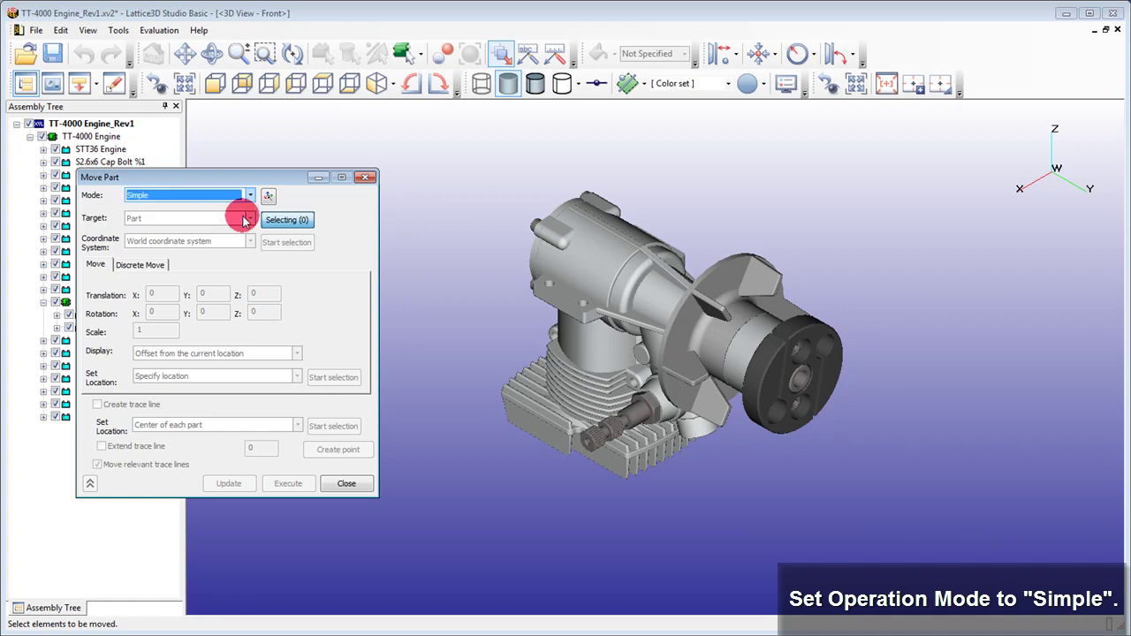
left_click(802, 378)
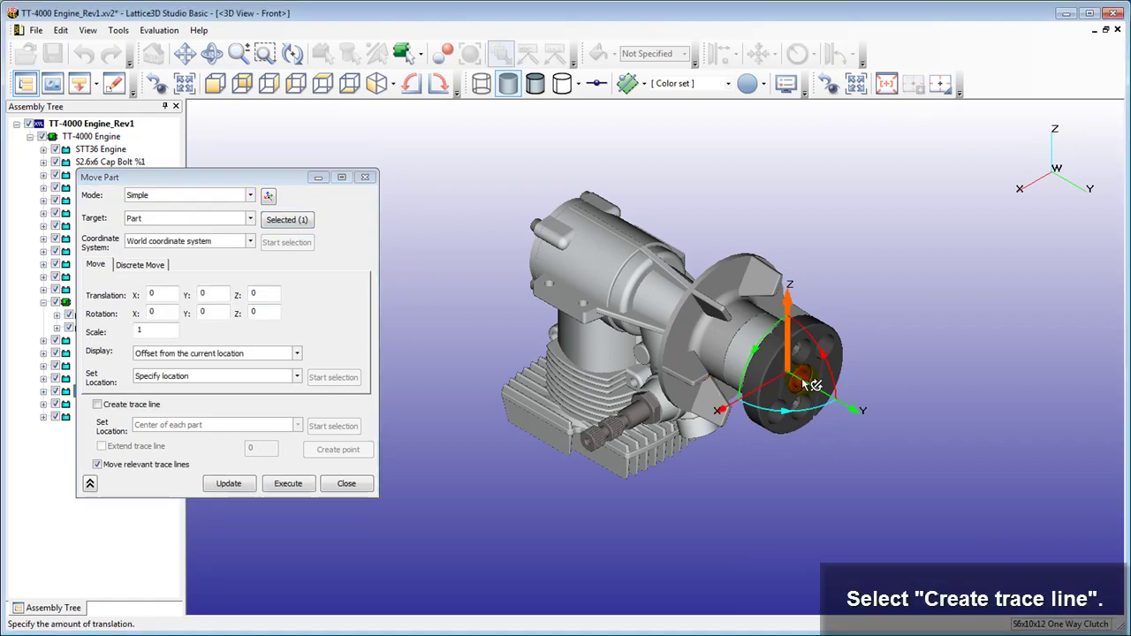
left_click(97, 405)
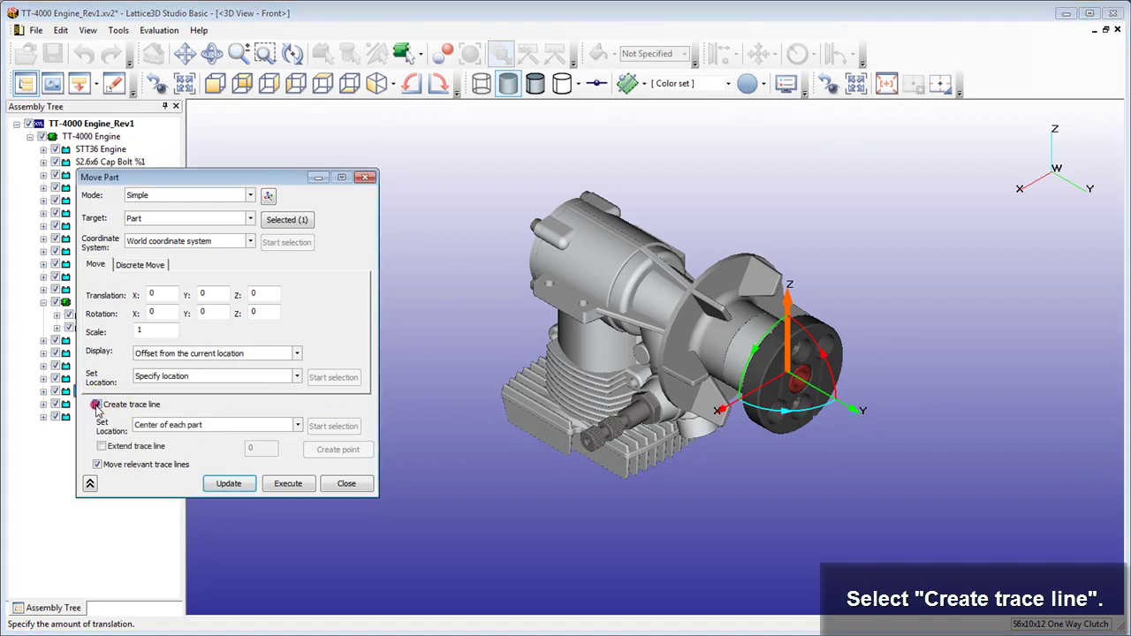
left_click_drag(806, 382, 1052, 531)
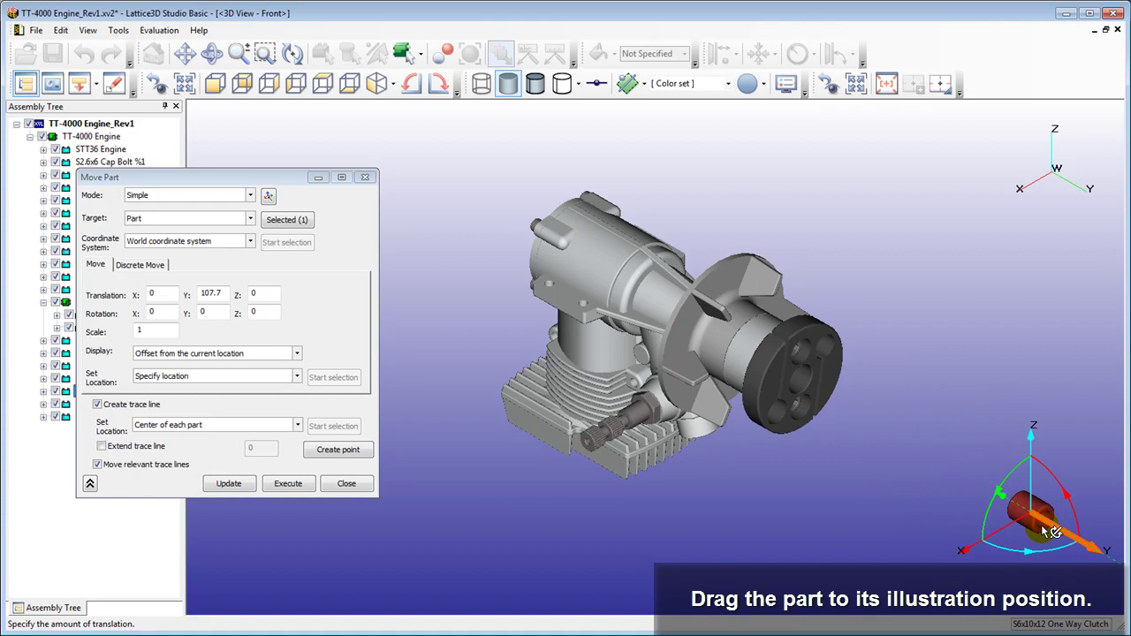
key("Return")
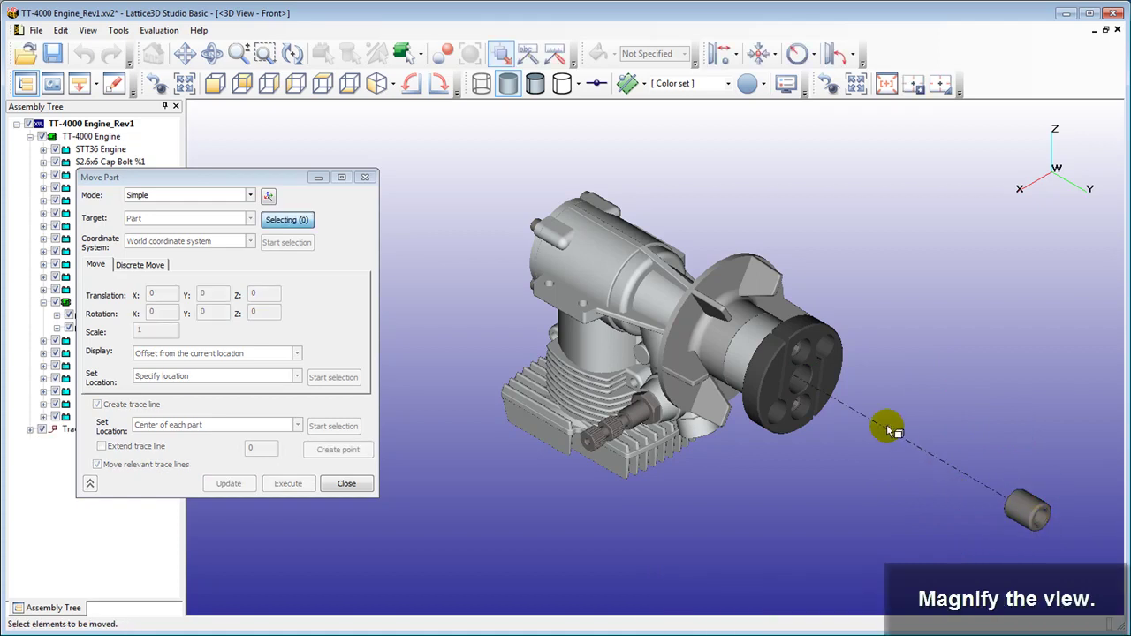
Select the two bolts inside the clutch and pull them out along Y
left_click(265, 54)
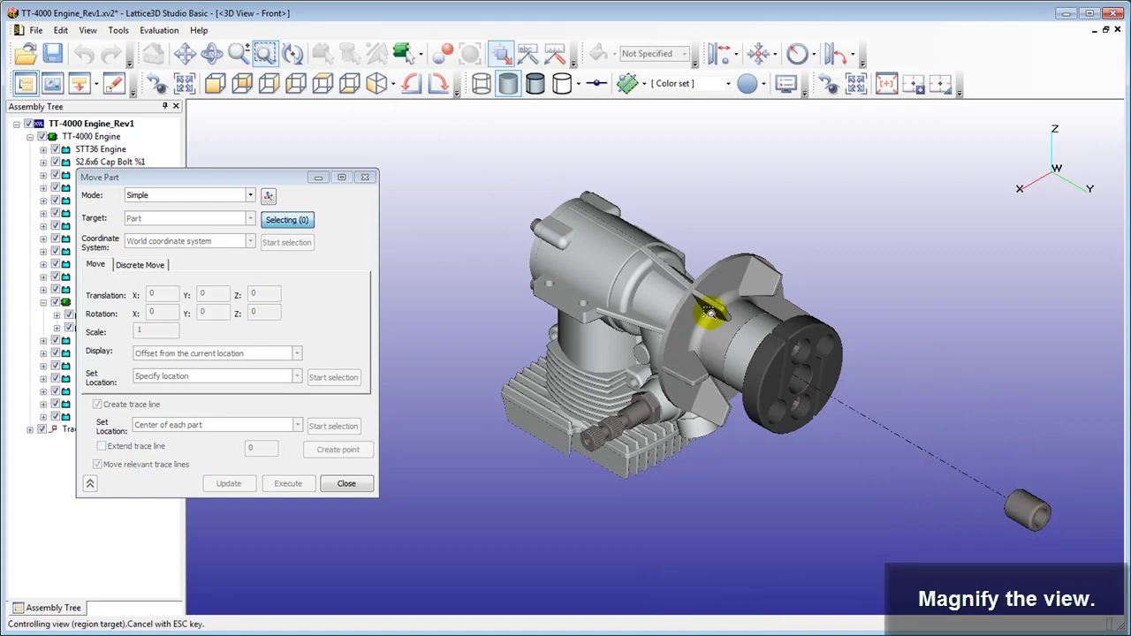
left_click_drag(818, 427, 819, 429)
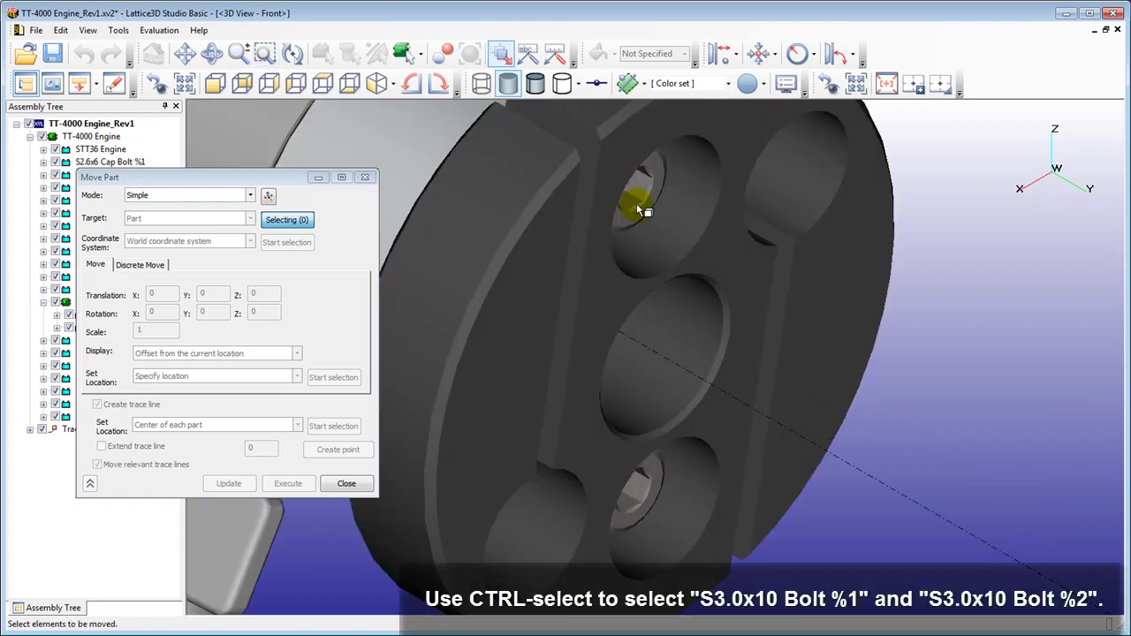
left_click(640, 209)
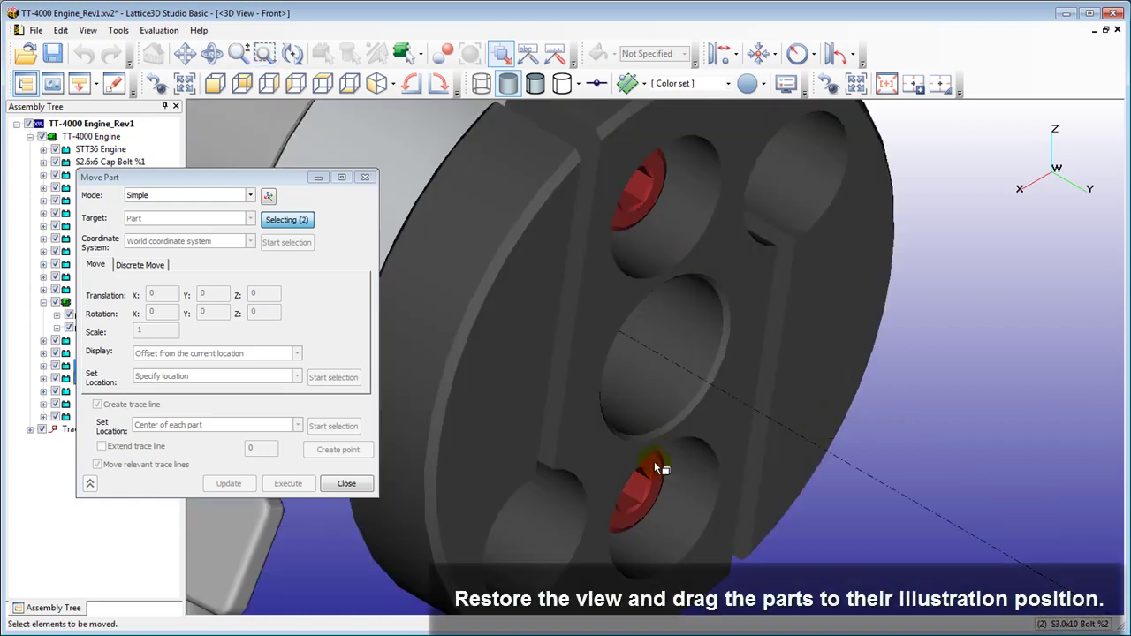
left_click(942, 82)
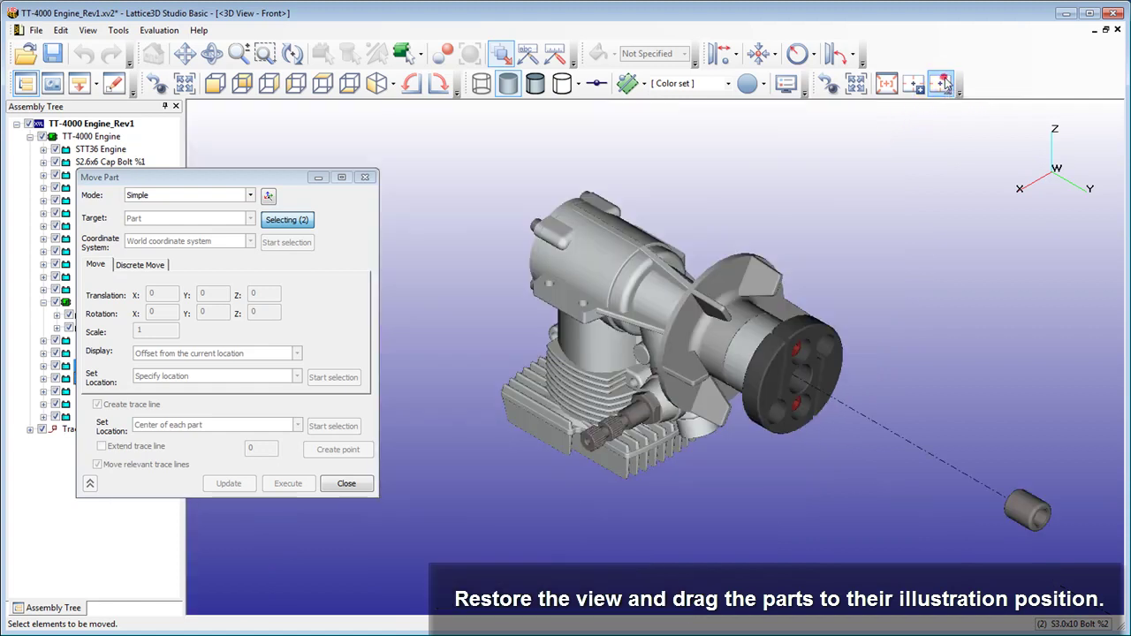
left_click(288, 223)
left_click_drag(794, 351, 954, 451)
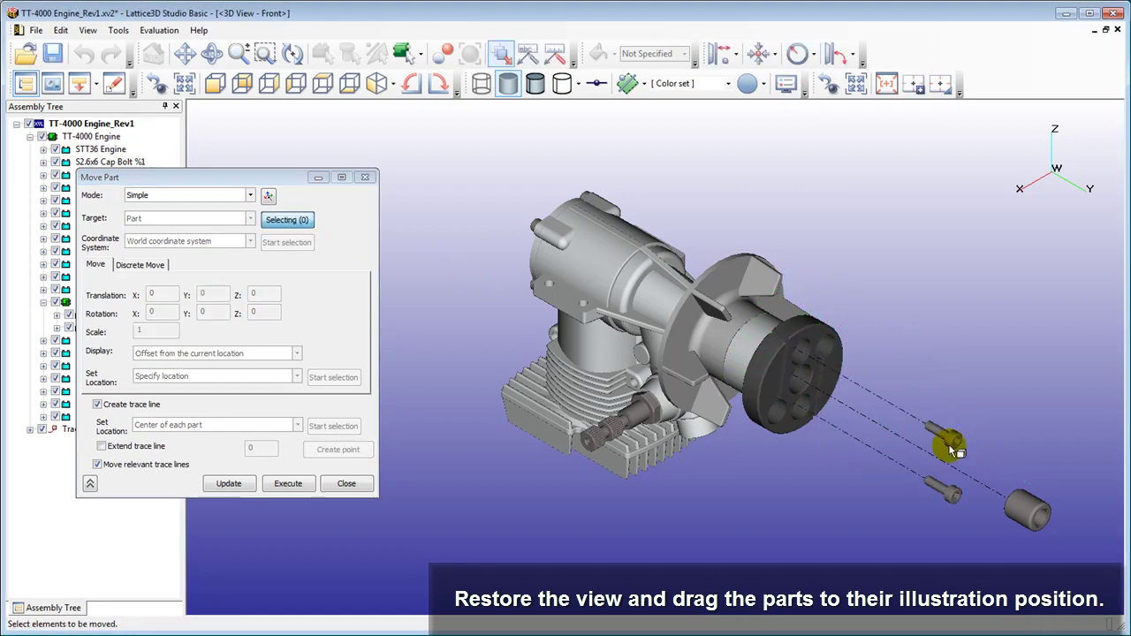
Slide the clutch shoe out along Y and pull the needle toward the lower left
left_click(773, 378)
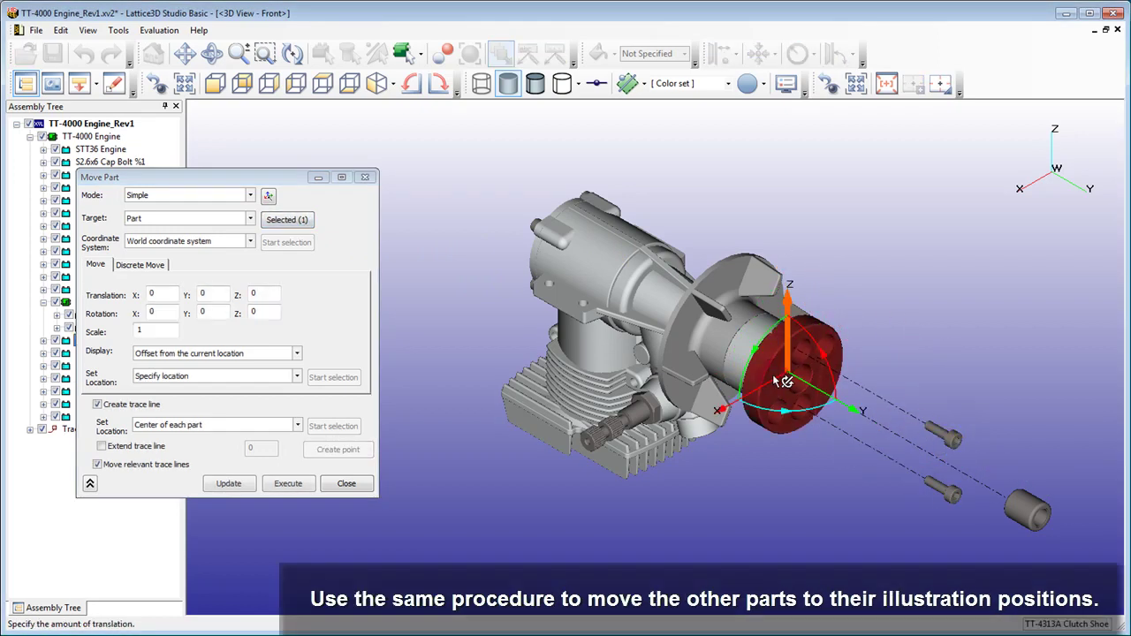
left_click_drag(806, 383, 872, 424)
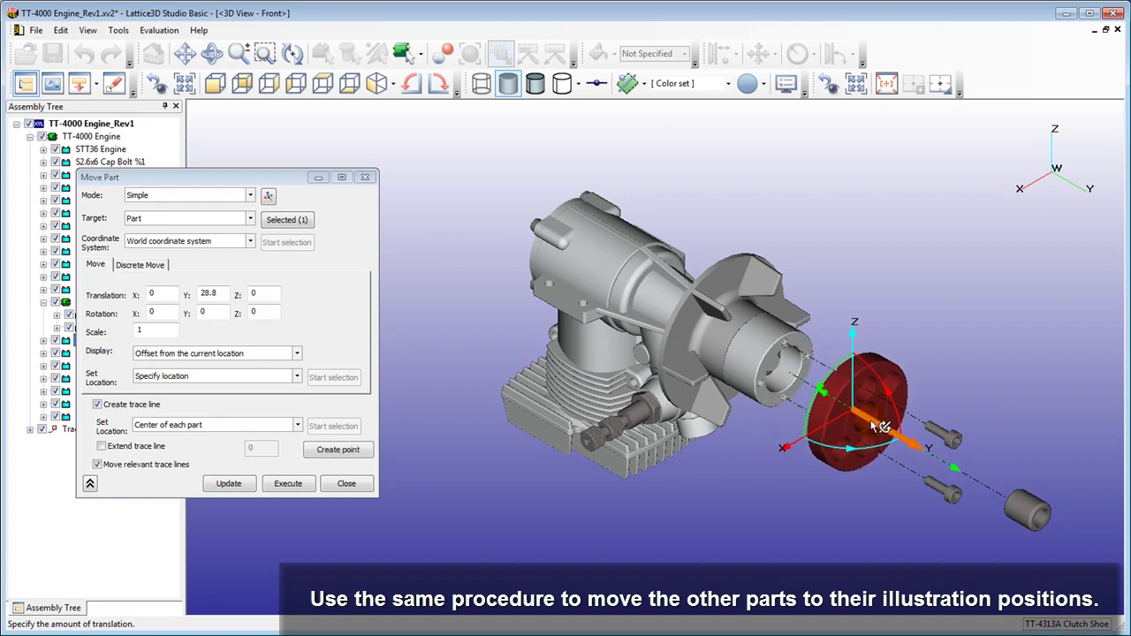
left_click(646, 416)
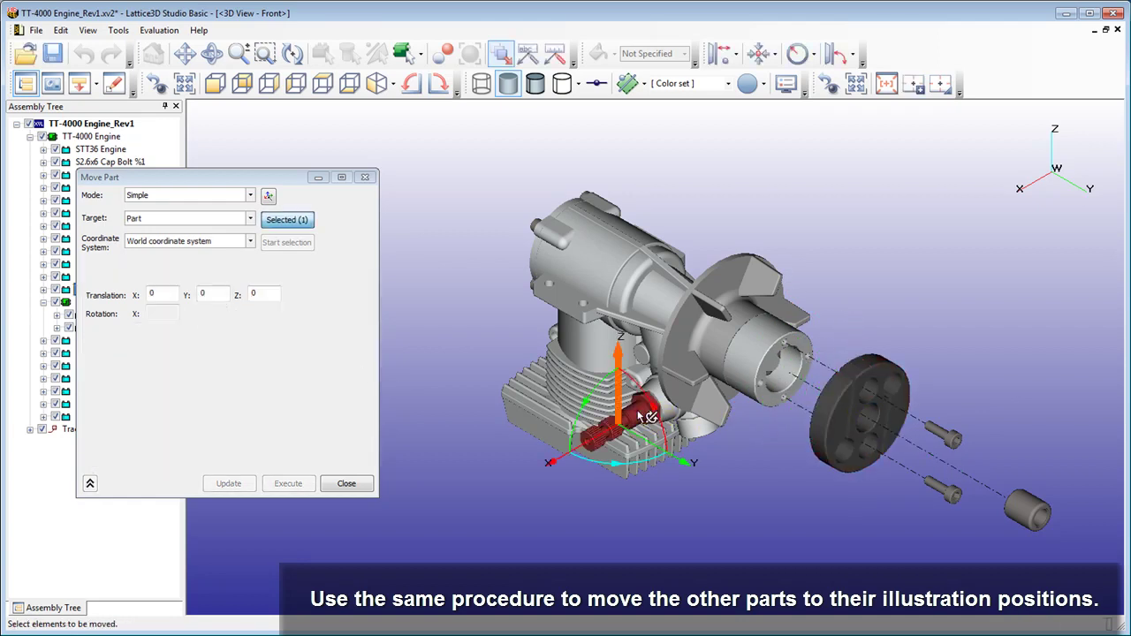
left_click_drag(608, 435, 488, 506)
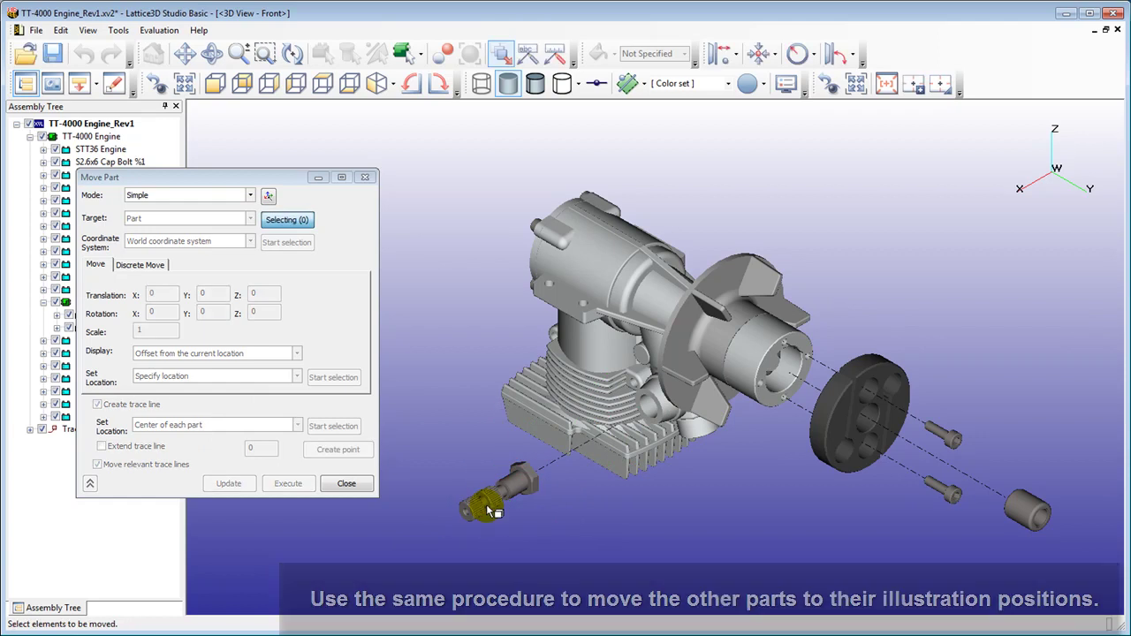
left_click(212, 53)
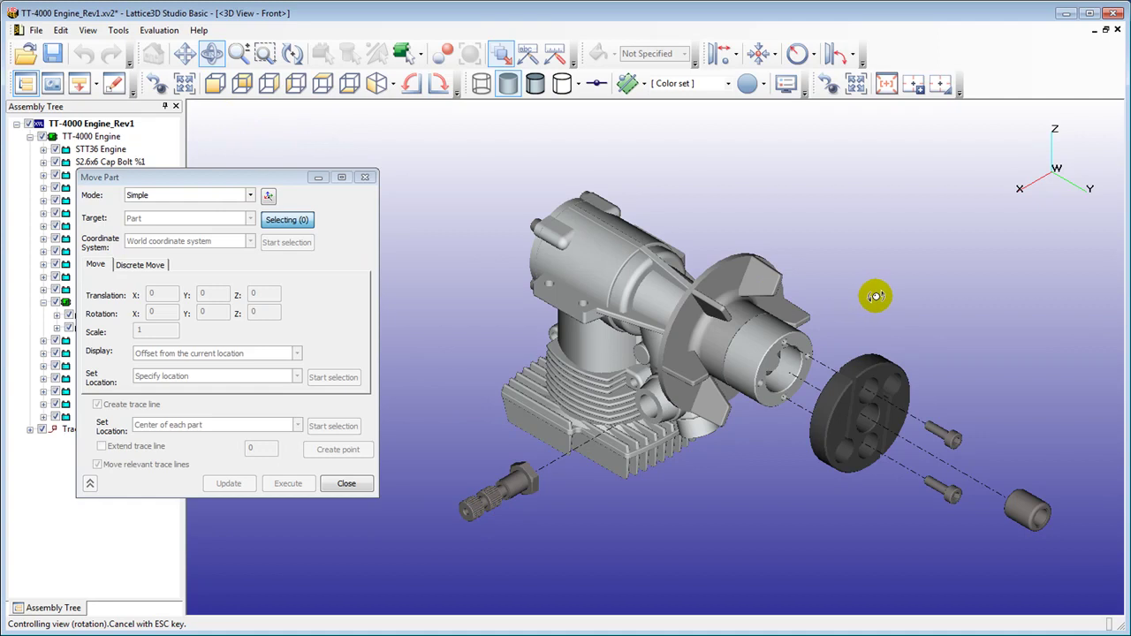
Select the nut on the engine's far side and pull it out up-right along X
left_click_drag(874, 296, 715, 382)
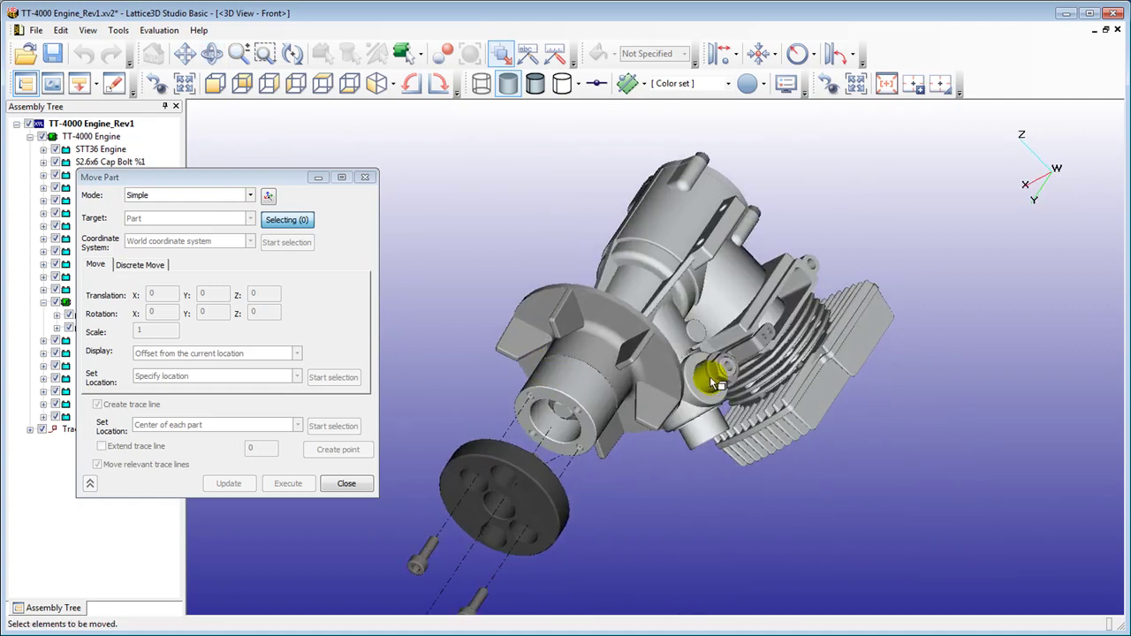
scroll(716, 381, "up", 3)
left_click(789, 394)
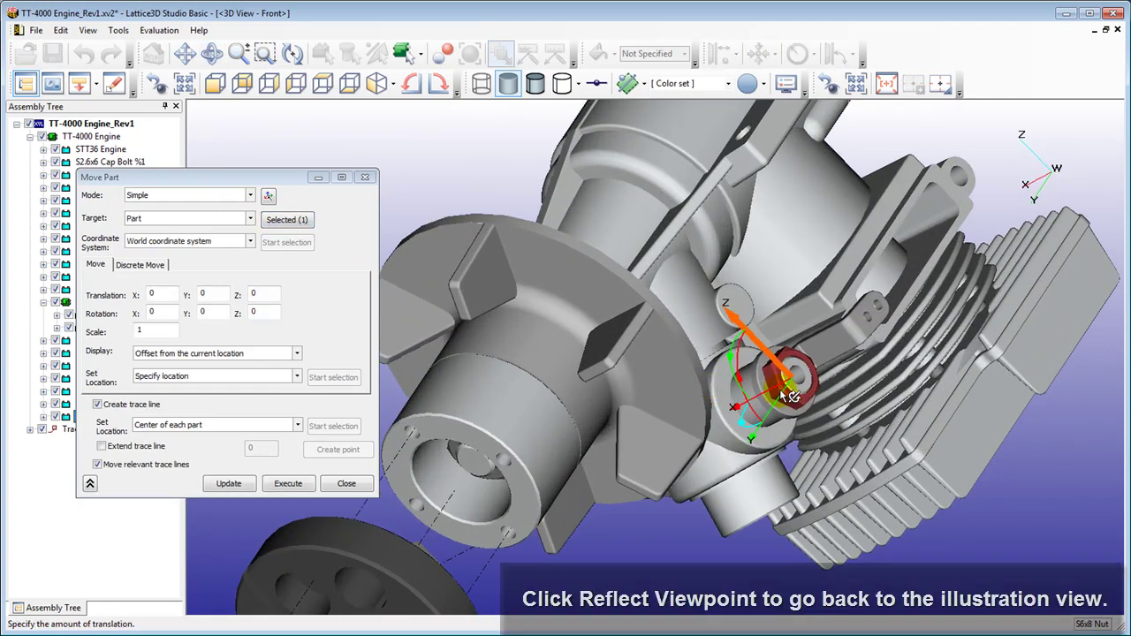
left_click(940, 85)
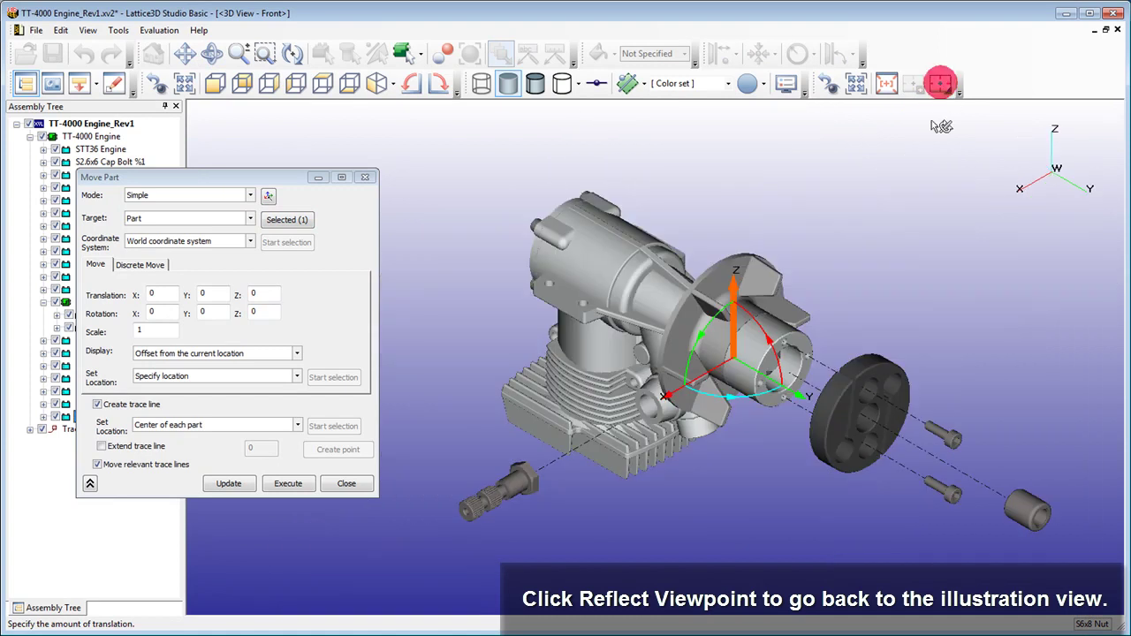
left_click_drag(721, 371, 928, 274)
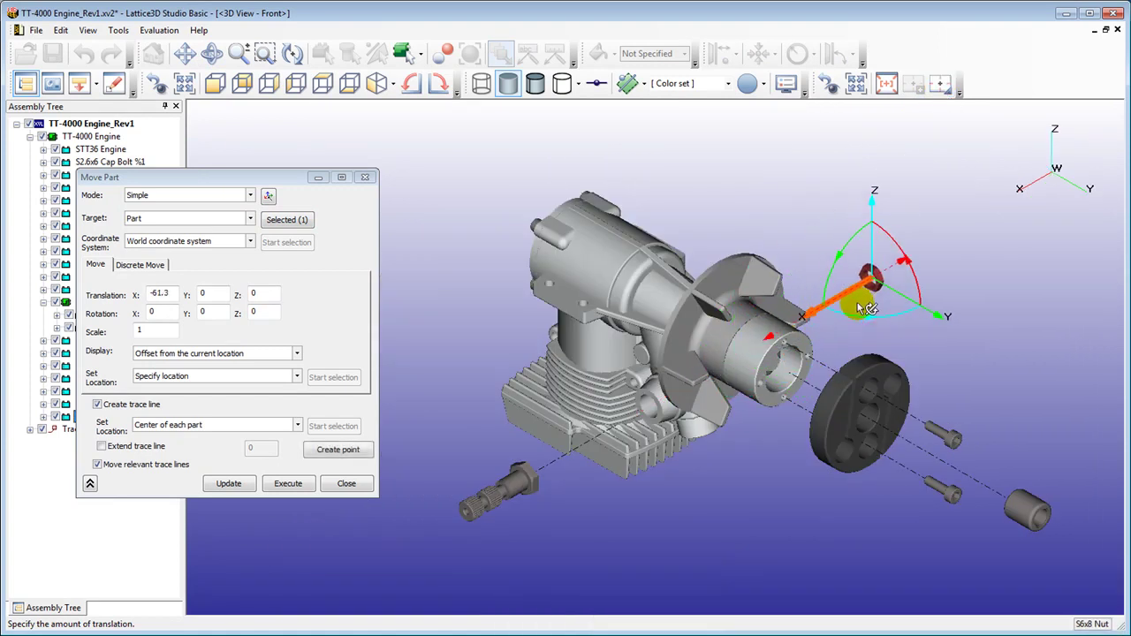
left_click(927, 274)
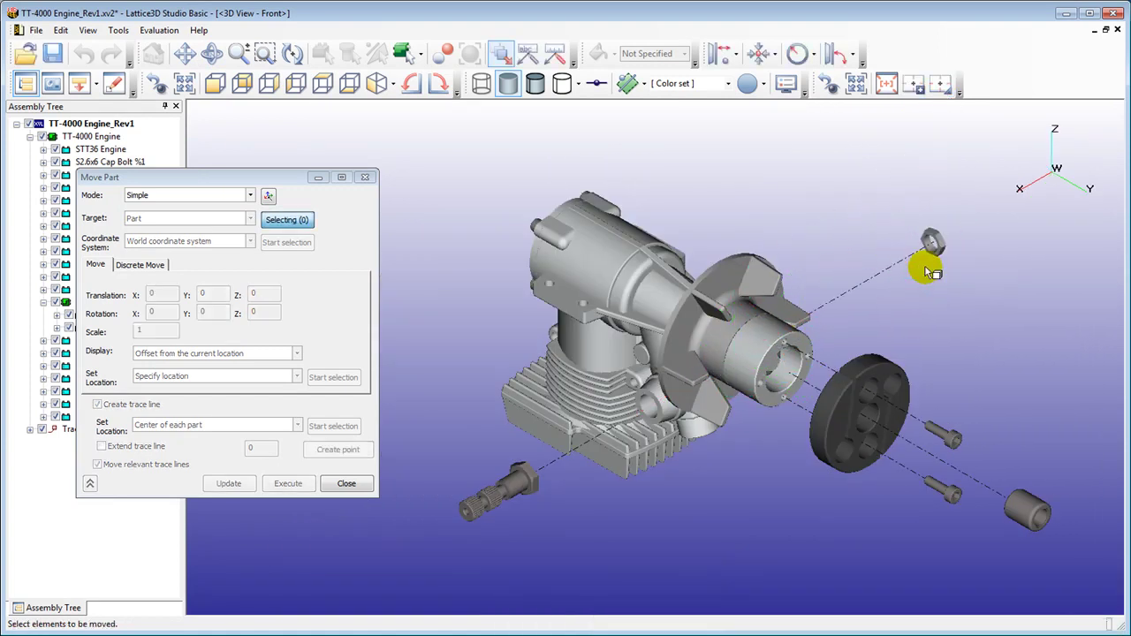
Pull the throttle out along X without a trace line, then close Move Part
left_click(212, 54)
left_click_drag(904, 327, 702, 393)
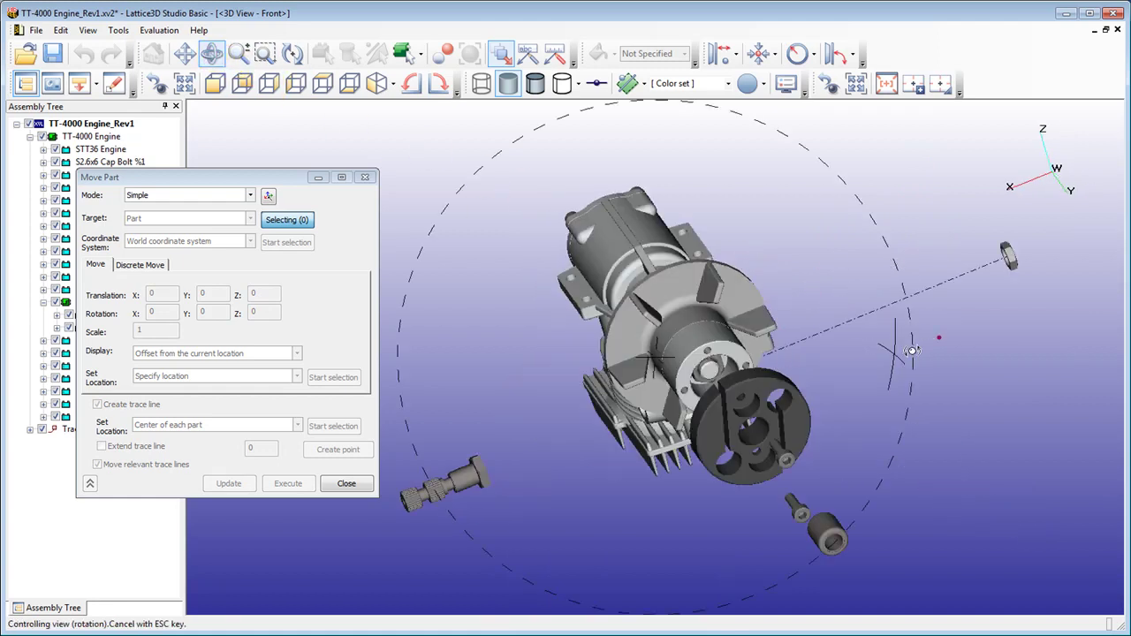
scroll(716, 397, "up", 3)
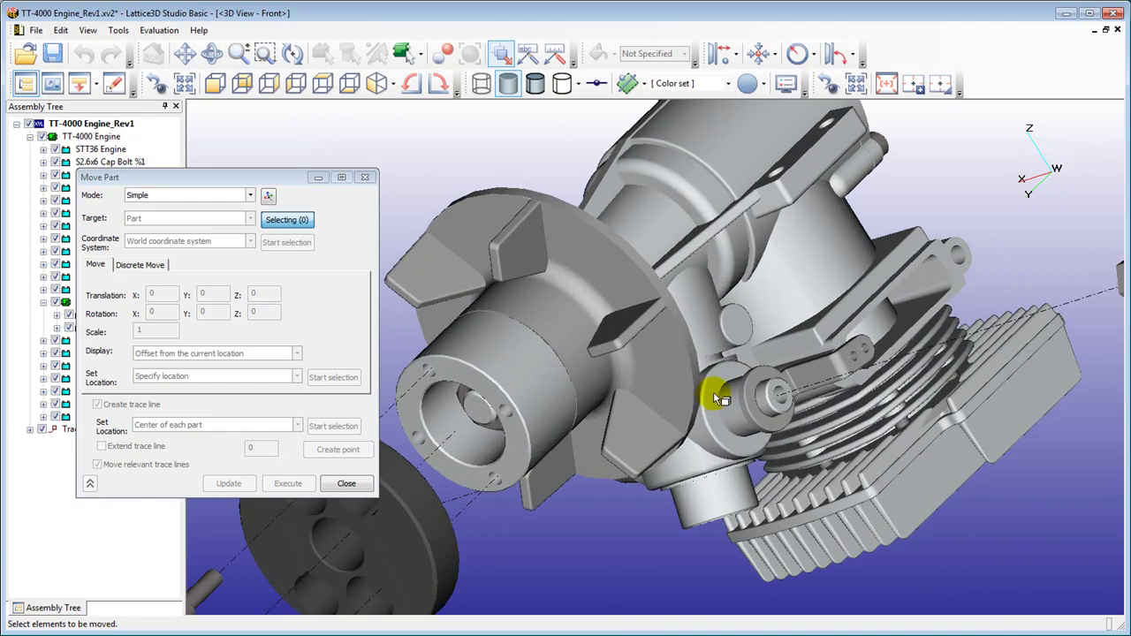
left_click(820, 378)
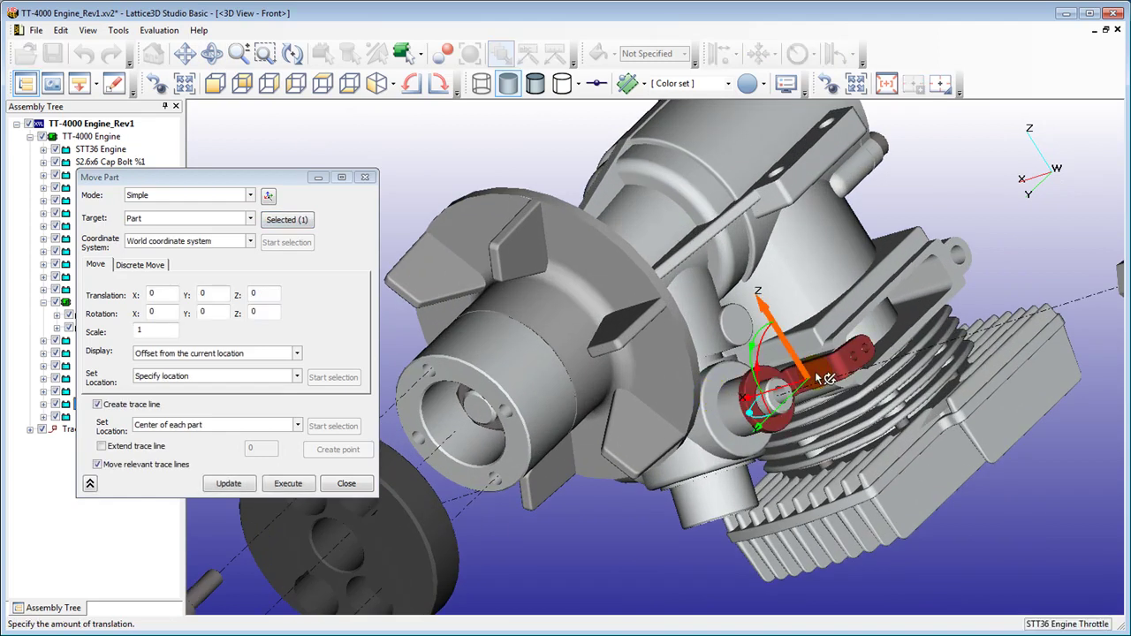
left_click(940, 84)
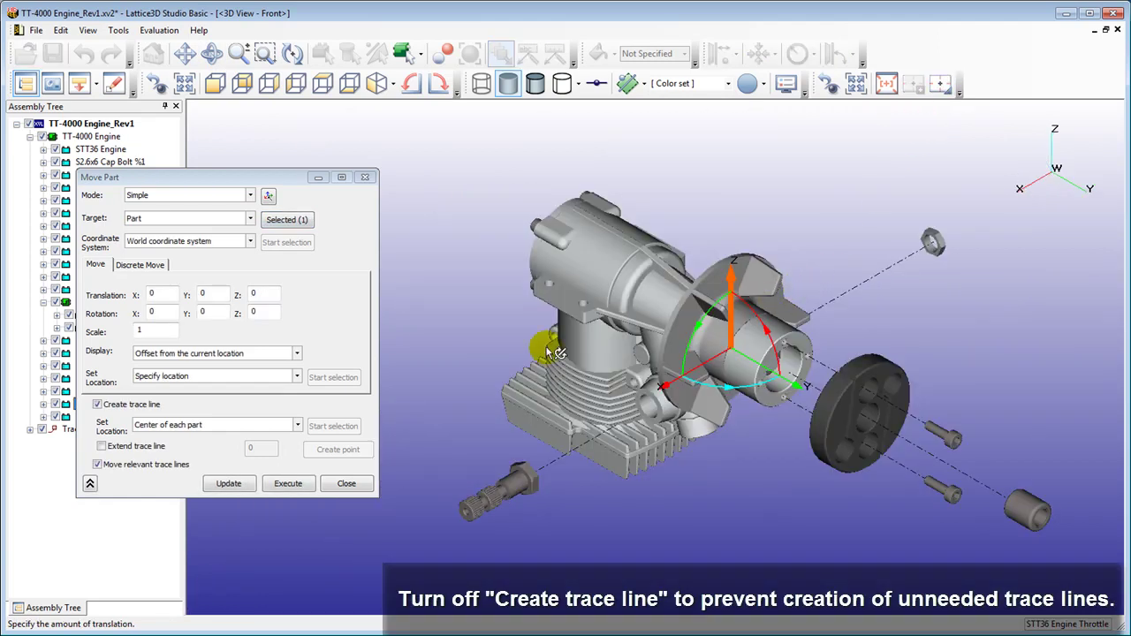
left_click(97, 404)
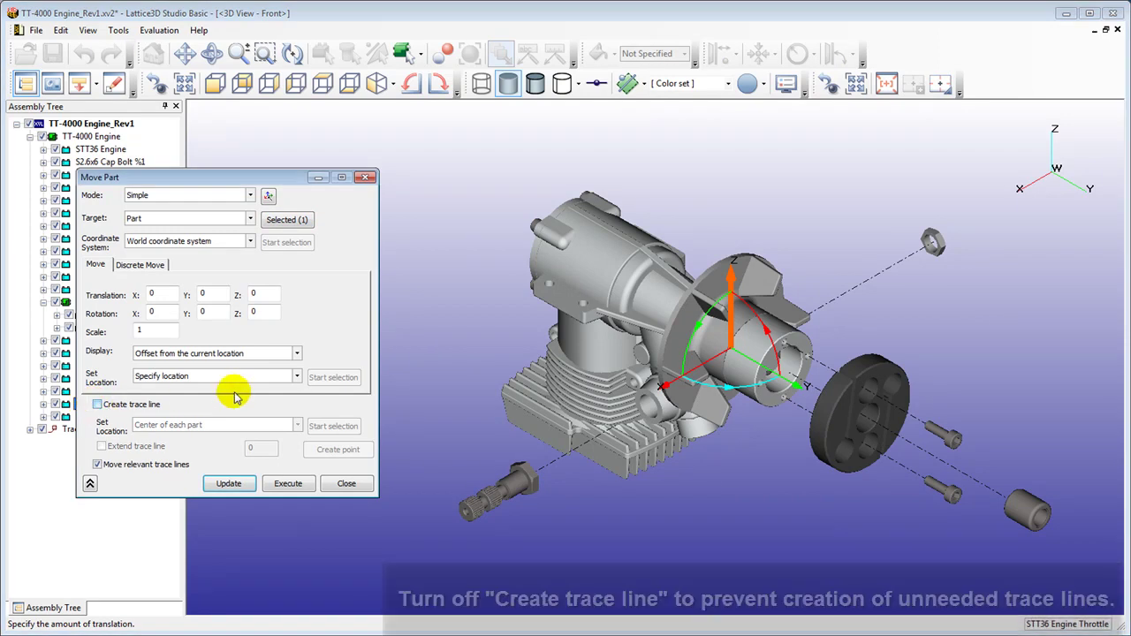
left_click_drag(707, 370, 850, 299)
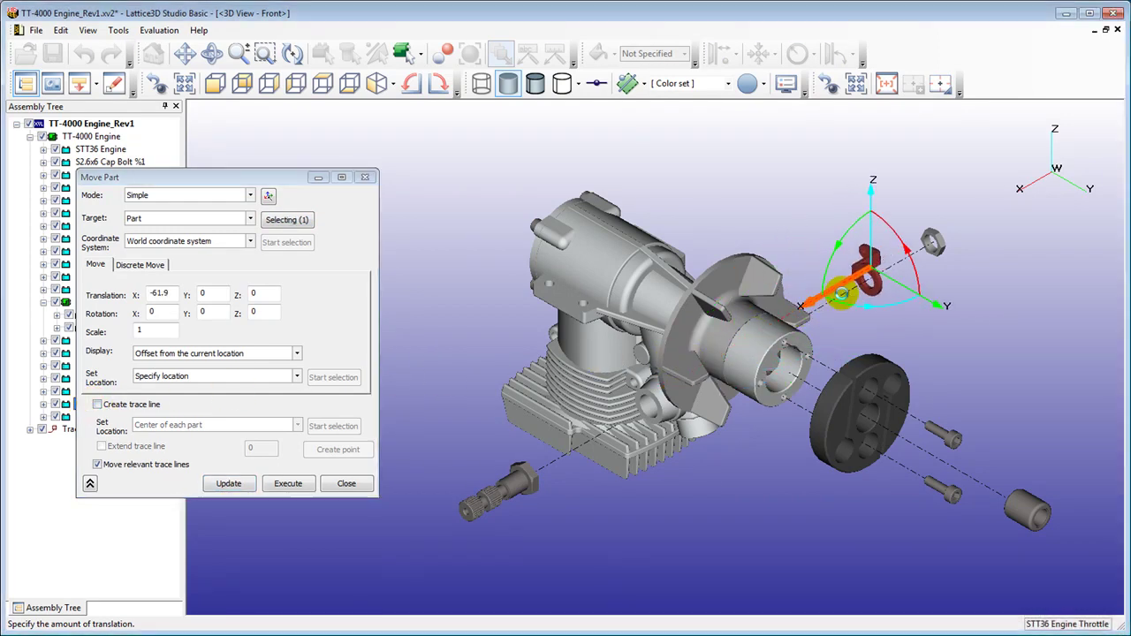
left_click(844, 296)
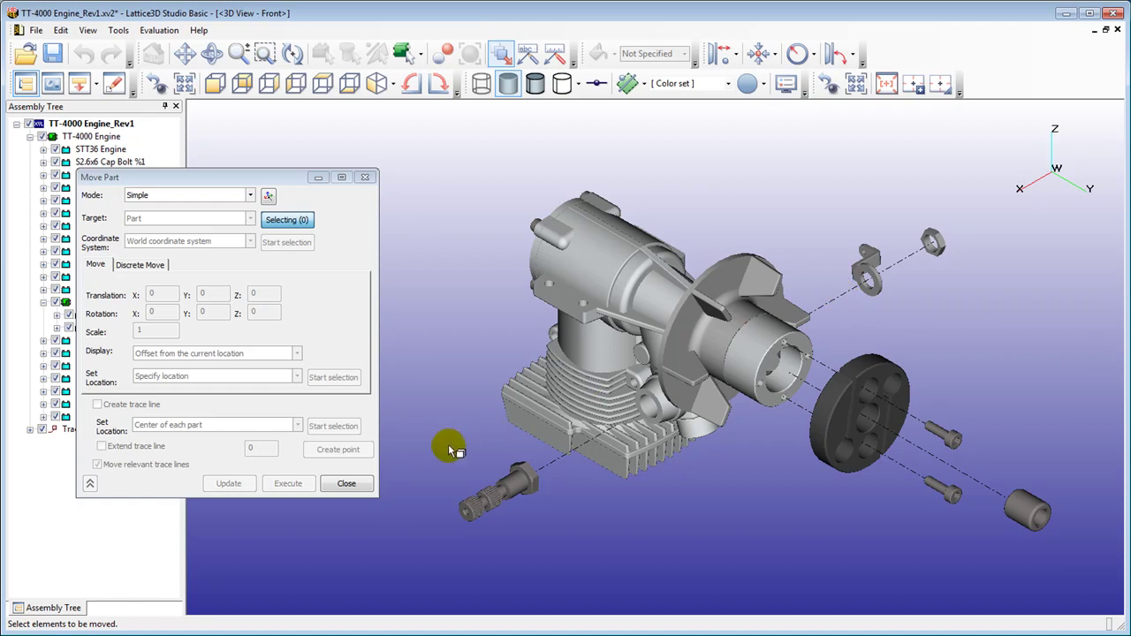
left_click(345, 484)
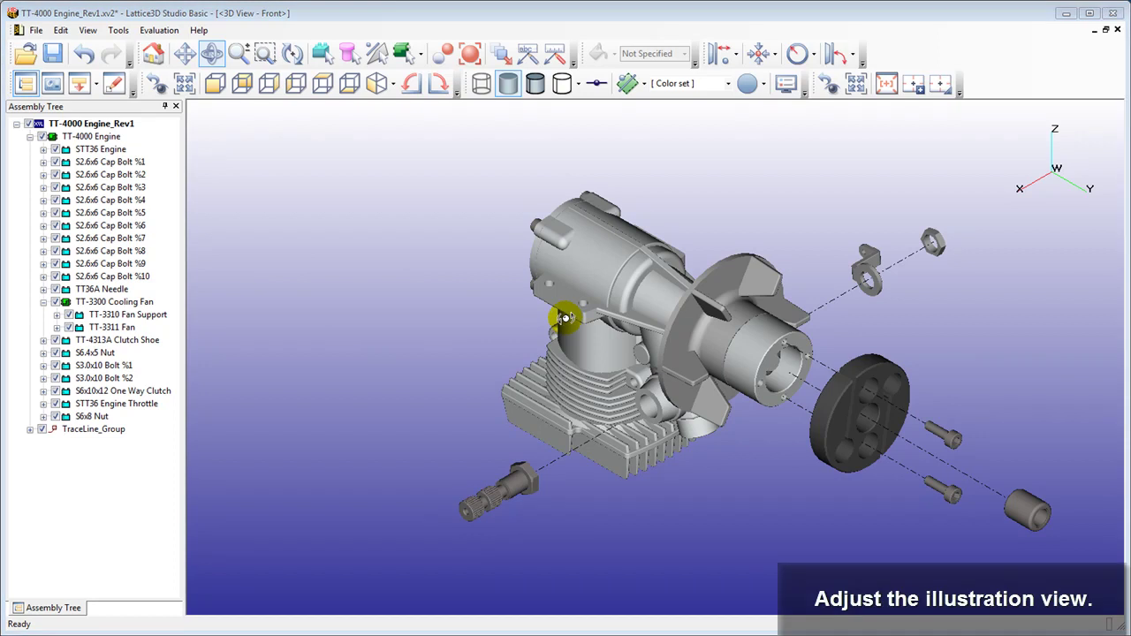
Zoom into a region around the exploded engine so it fills the 3D view
left_click(265, 55)
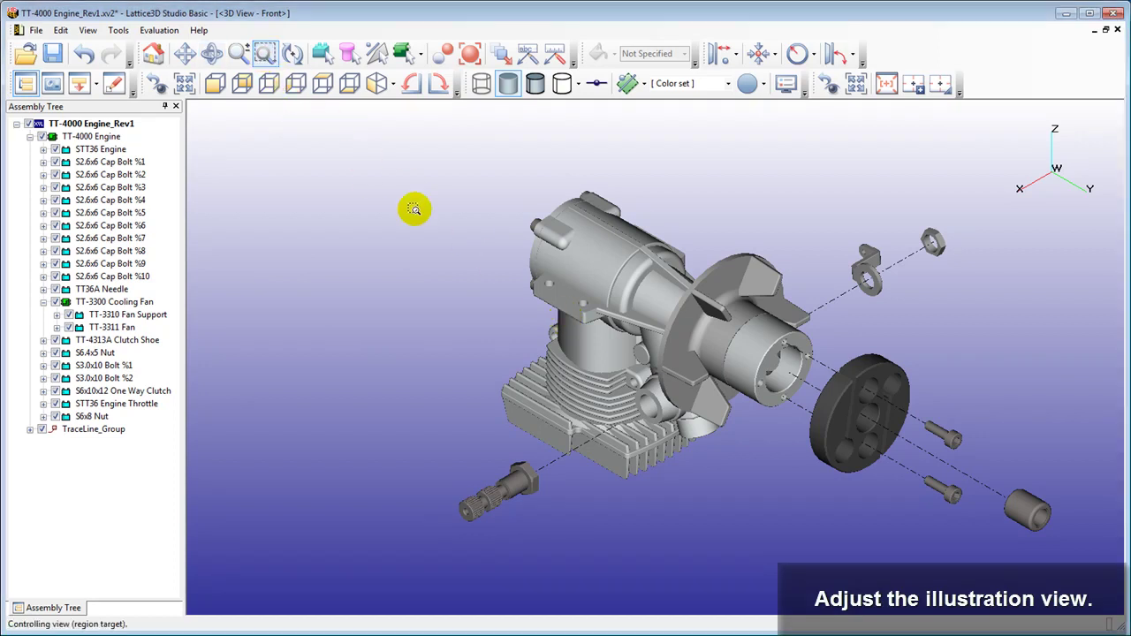
left_click_drag(427, 166, 1067, 562)
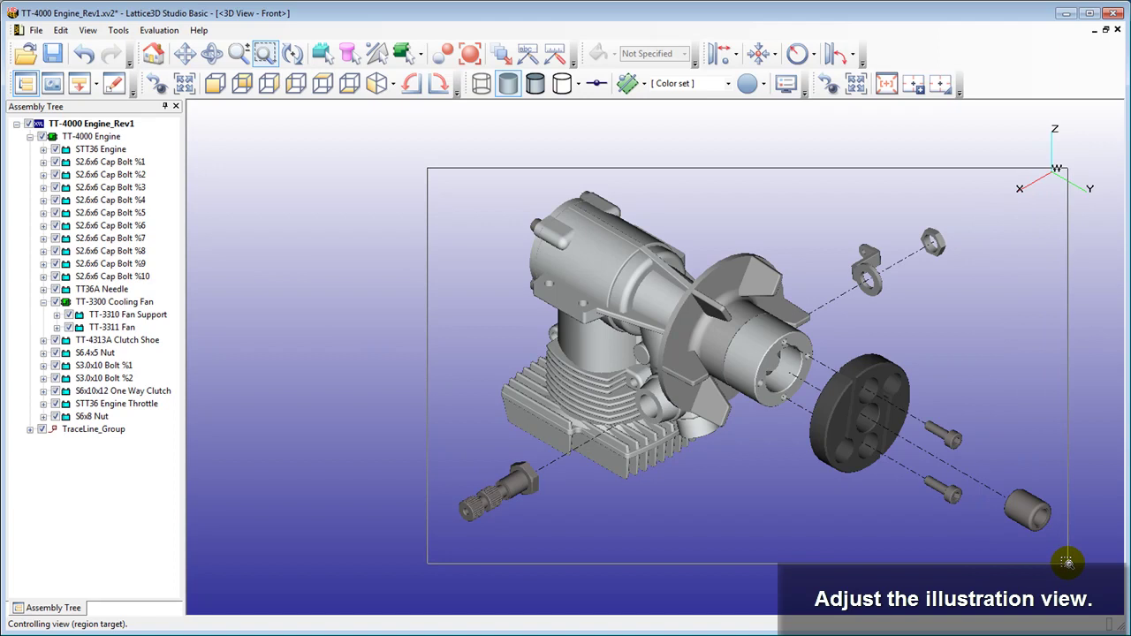
left_click_drag(1067, 562, 1069, 561)
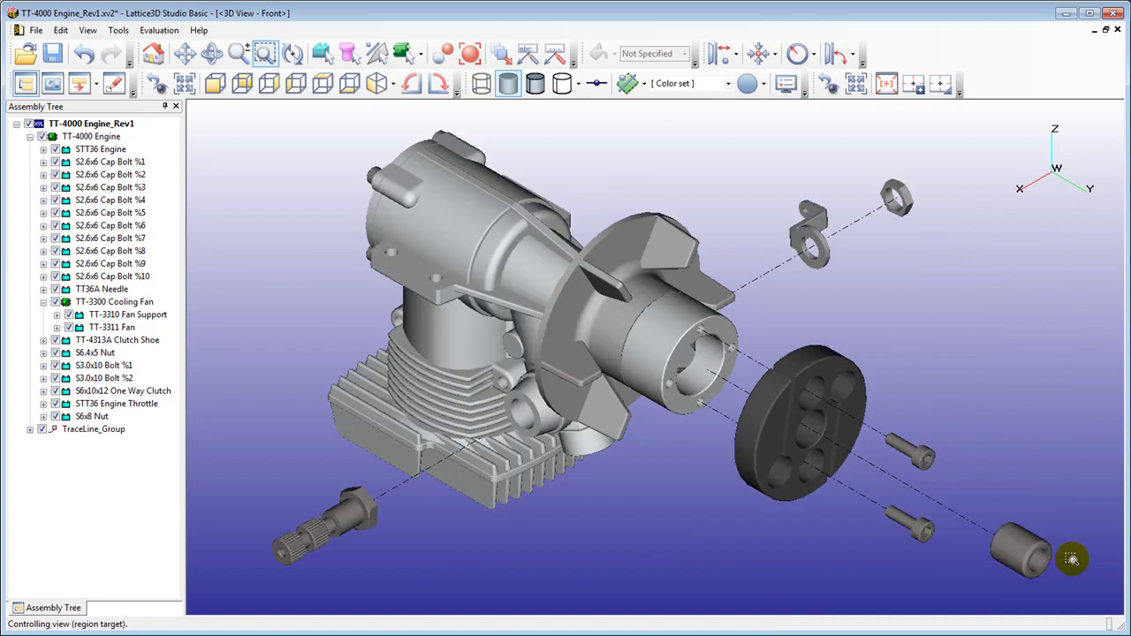
left_click(916, 91)
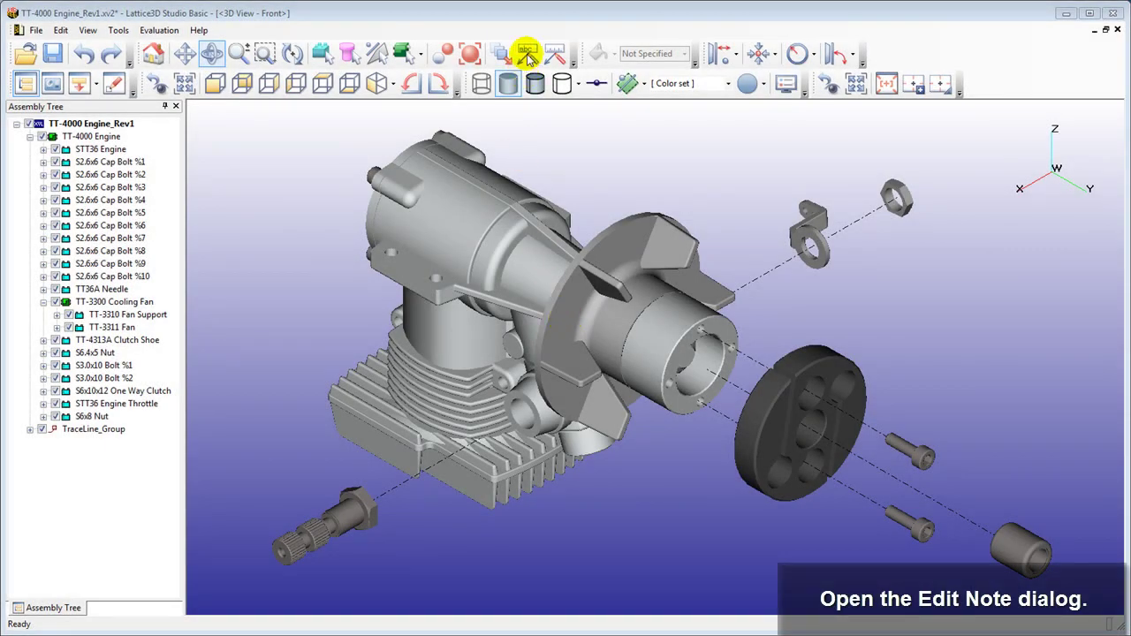
Add callouts 1, 2 and 3 with leaders to the shaft, bracket and nut
left_click(527, 54)
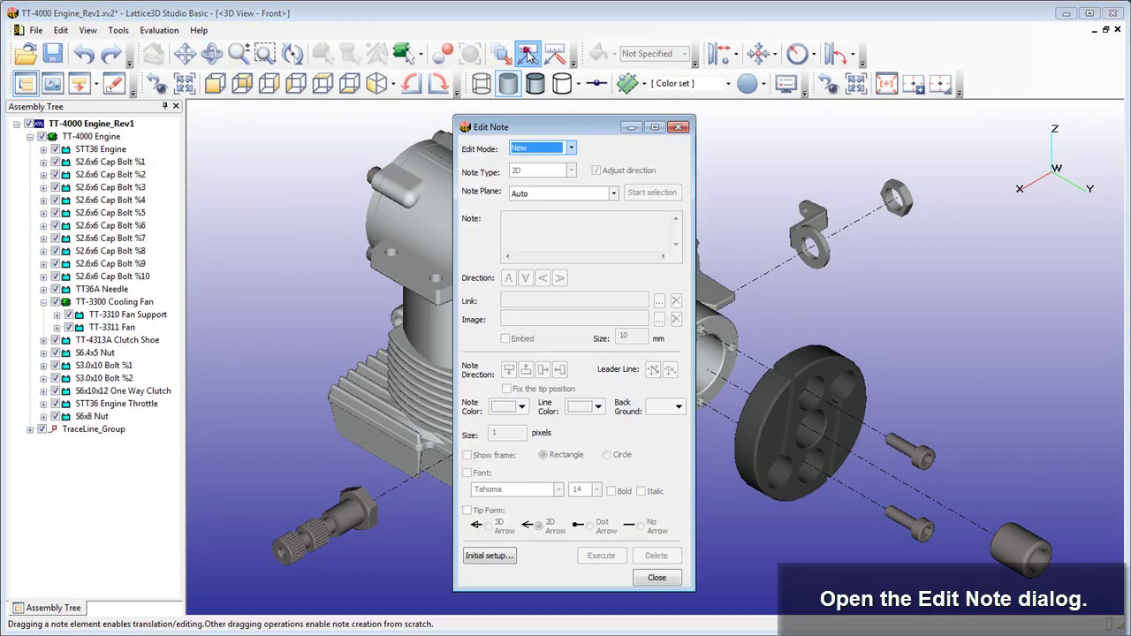
left_click_drag(583, 132, 137, 124)
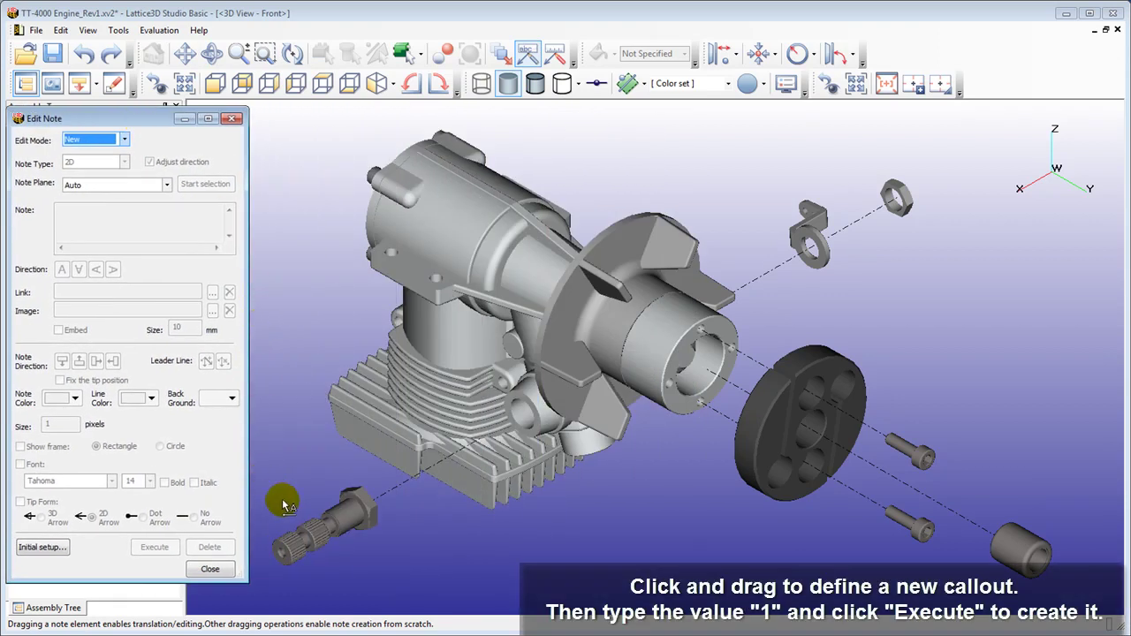
left_click_drag(307, 522, 314, 528)
left_click_drag(283, 463, 283, 465)
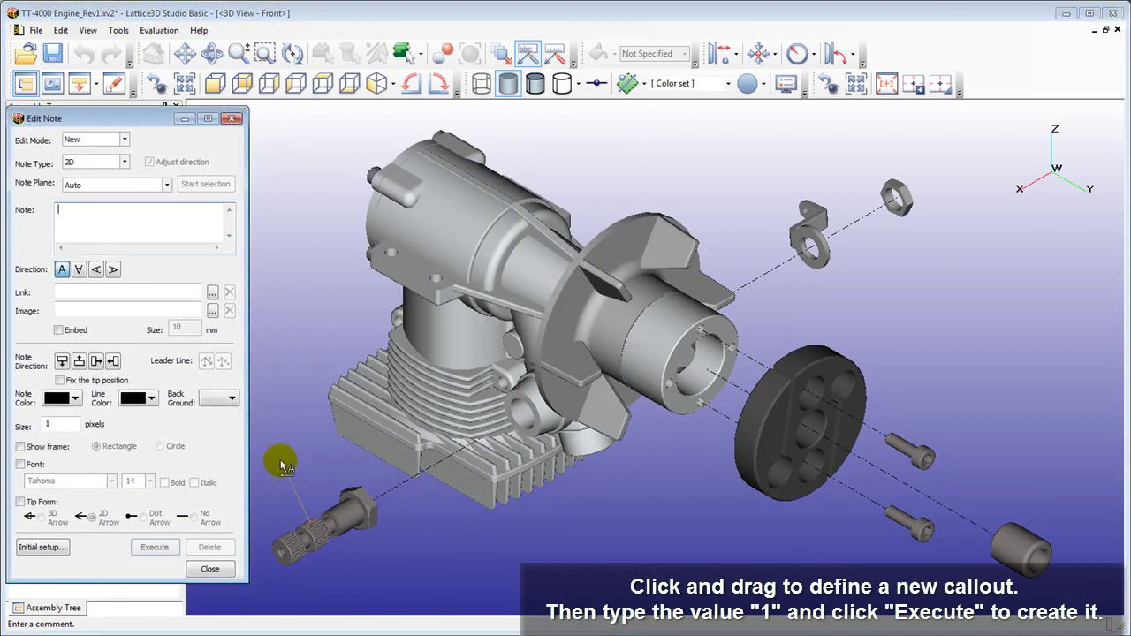
left_click(155, 546)
left_click_drag(802, 201, 784, 179)
type("2")
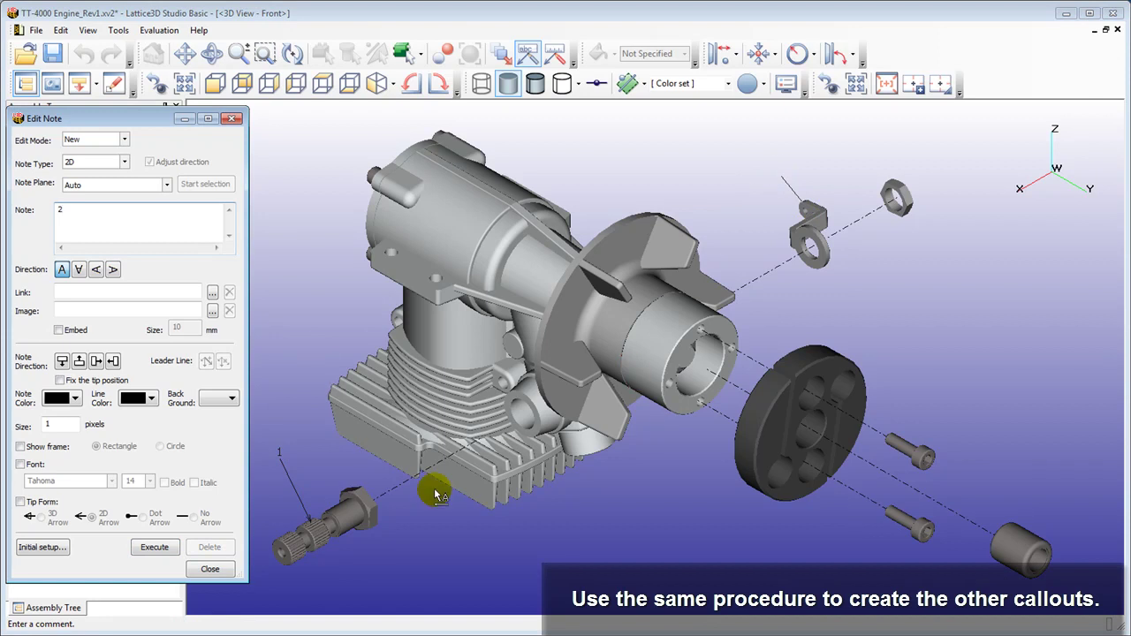
left_click(155, 547)
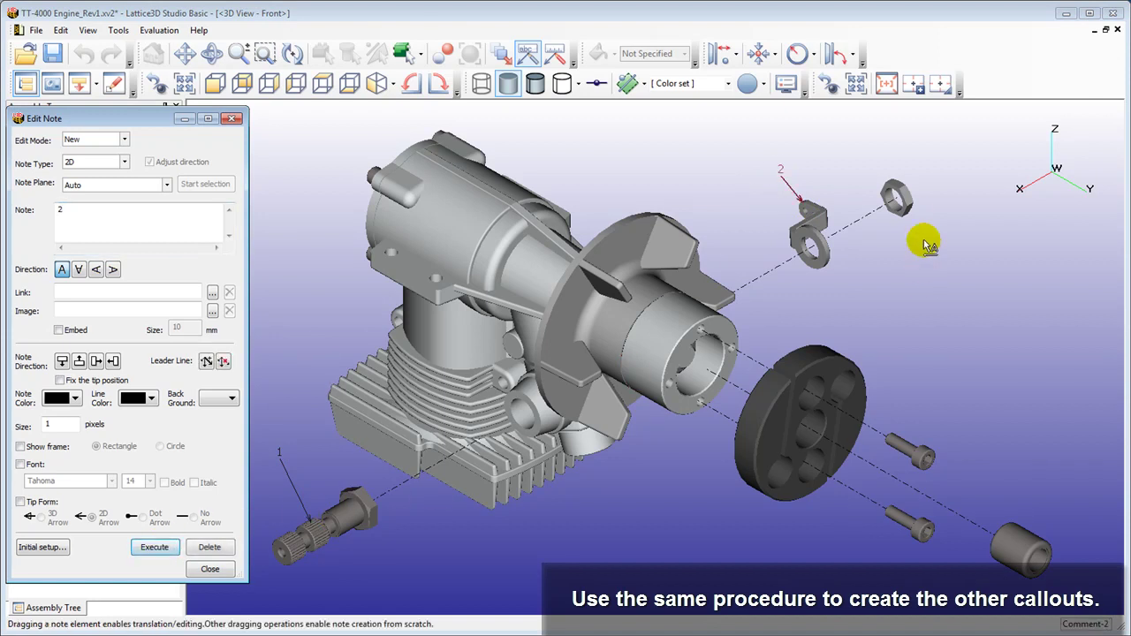
left_click_drag(906, 206, 939, 228)
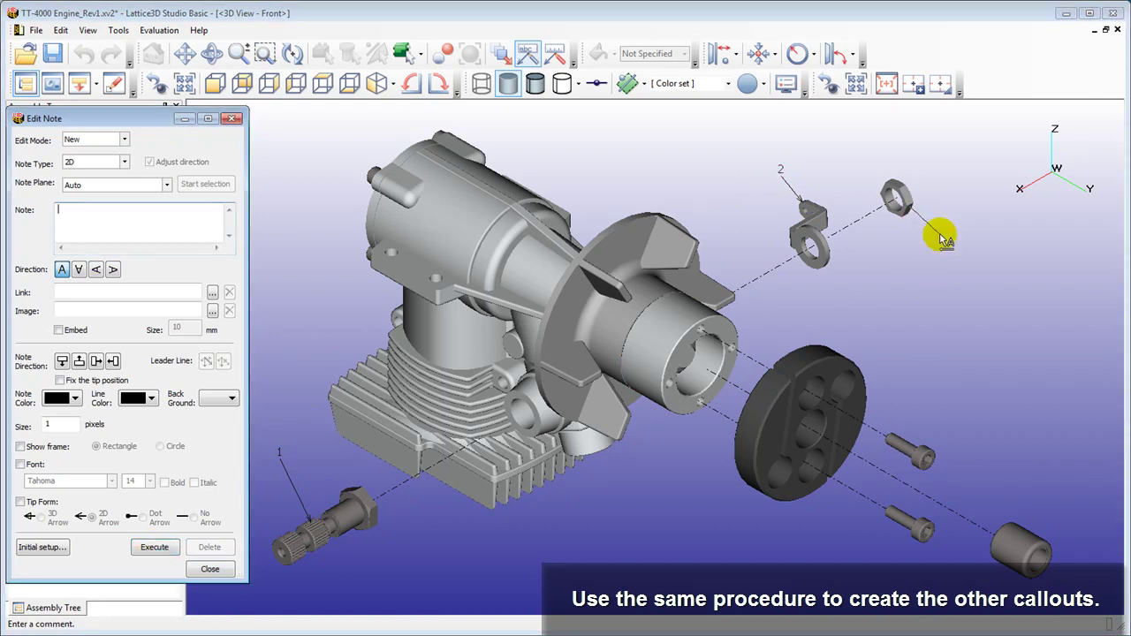
left_click(153, 547)
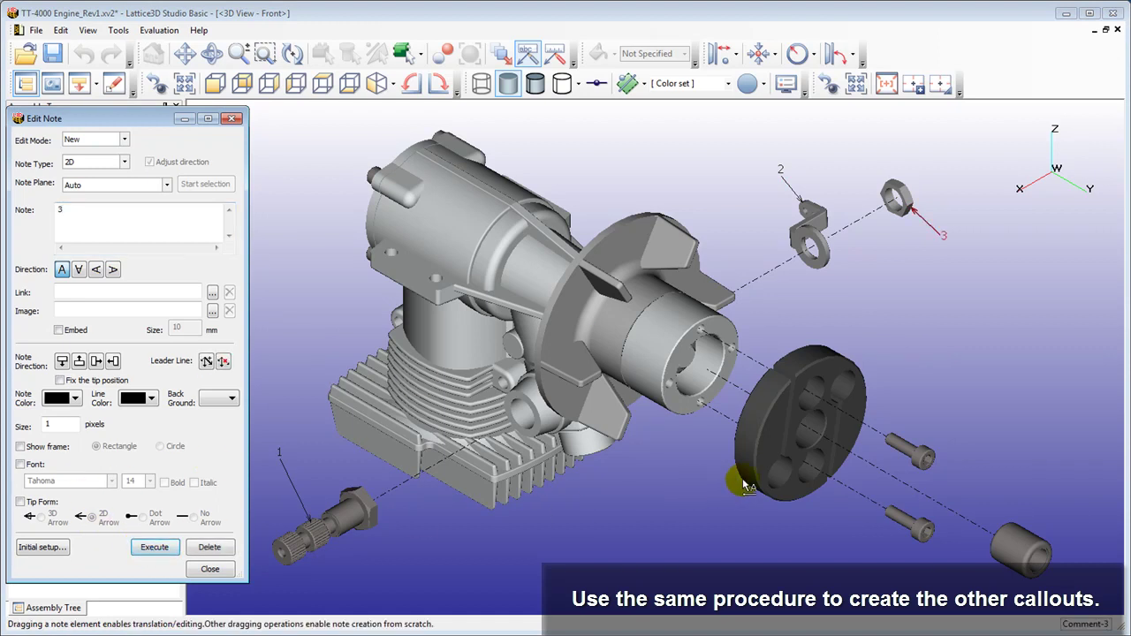
Add callouts 4, 5 and 6 to the flywheel, upper bolt and bushing, then close Edit Note
left_click(750, 484)
left_click(712, 519)
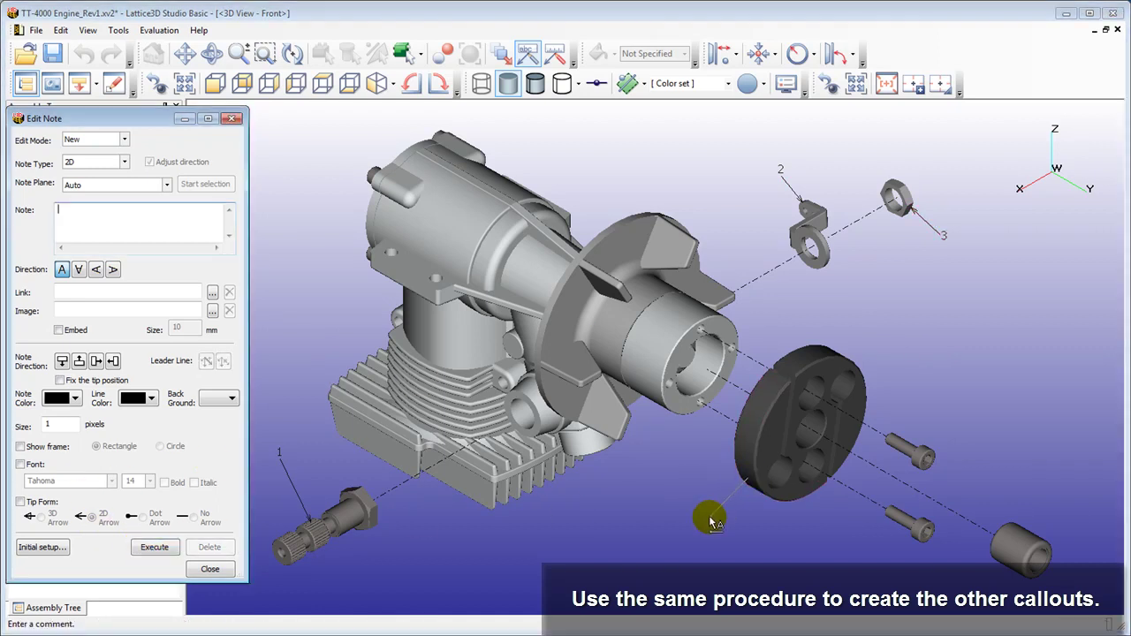
type("4")
left_click(154, 548)
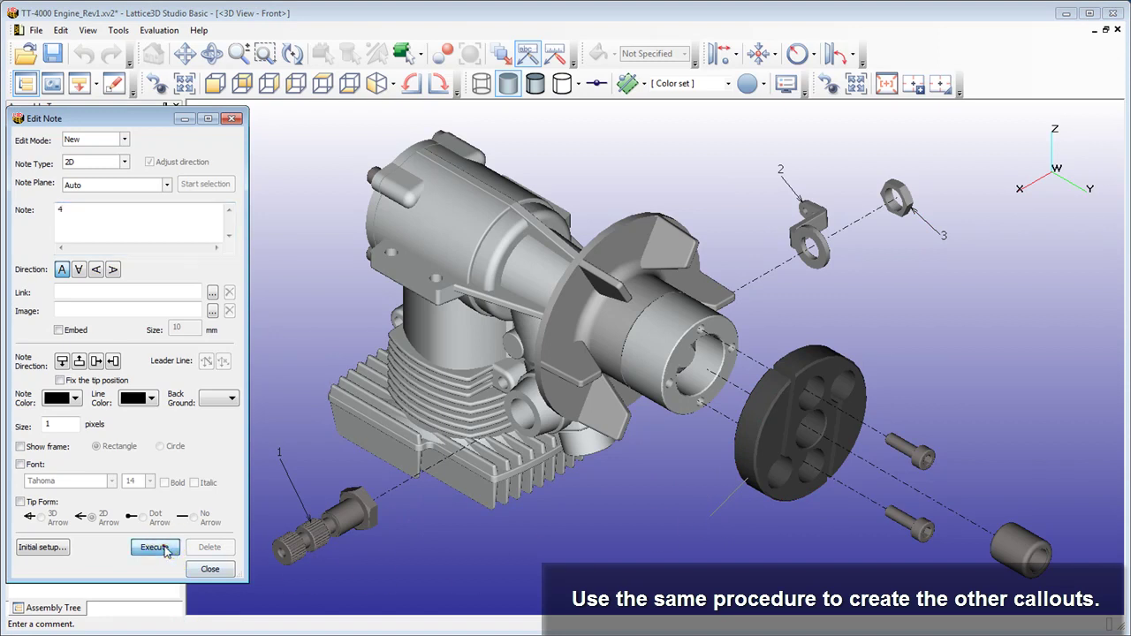
left_click(918, 455)
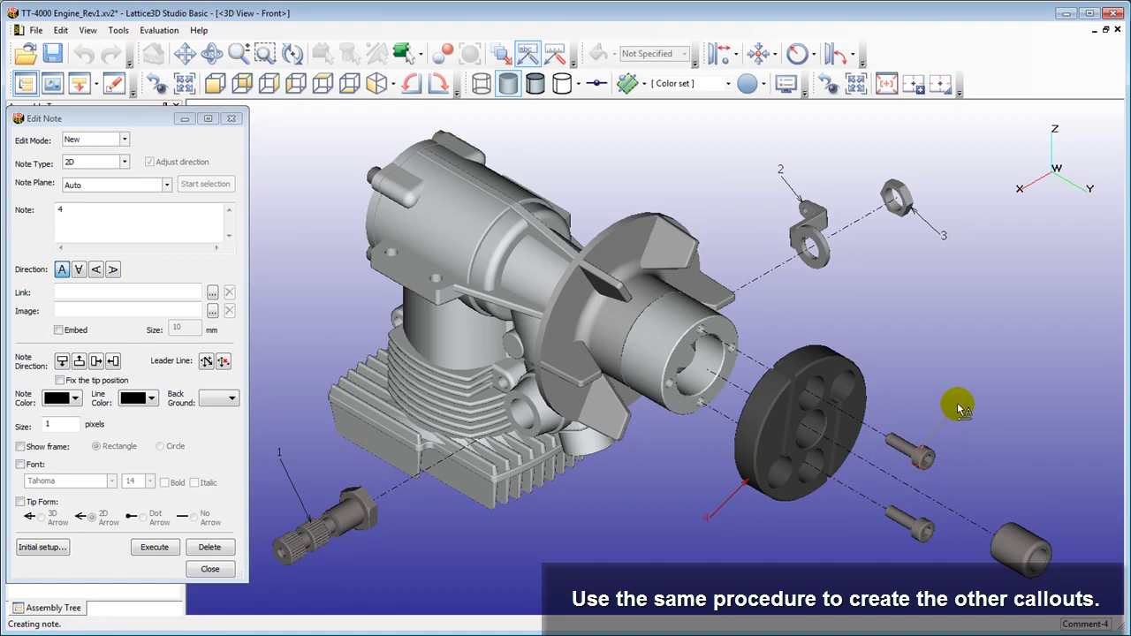
type("5")
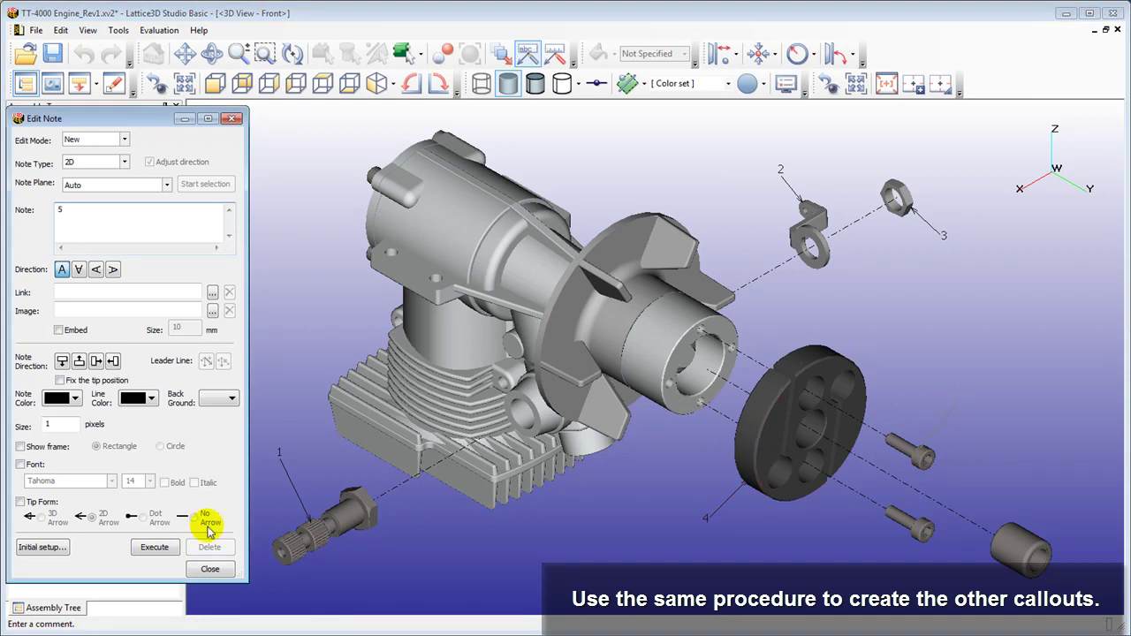
left_click(154, 546)
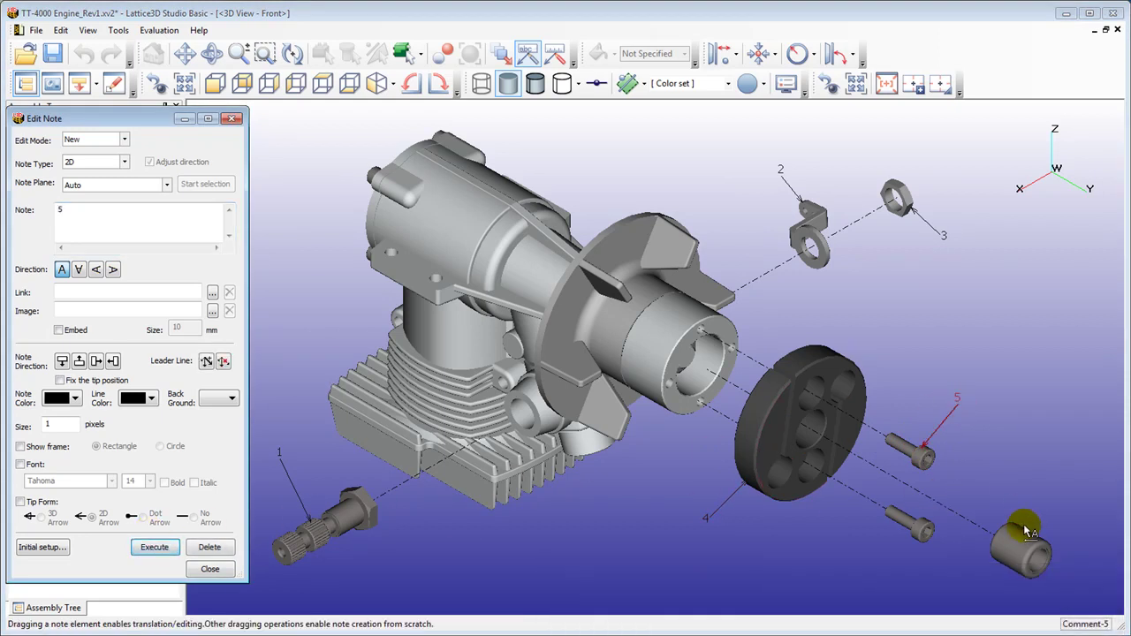
left_click_drag(1022, 527, 1037, 495)
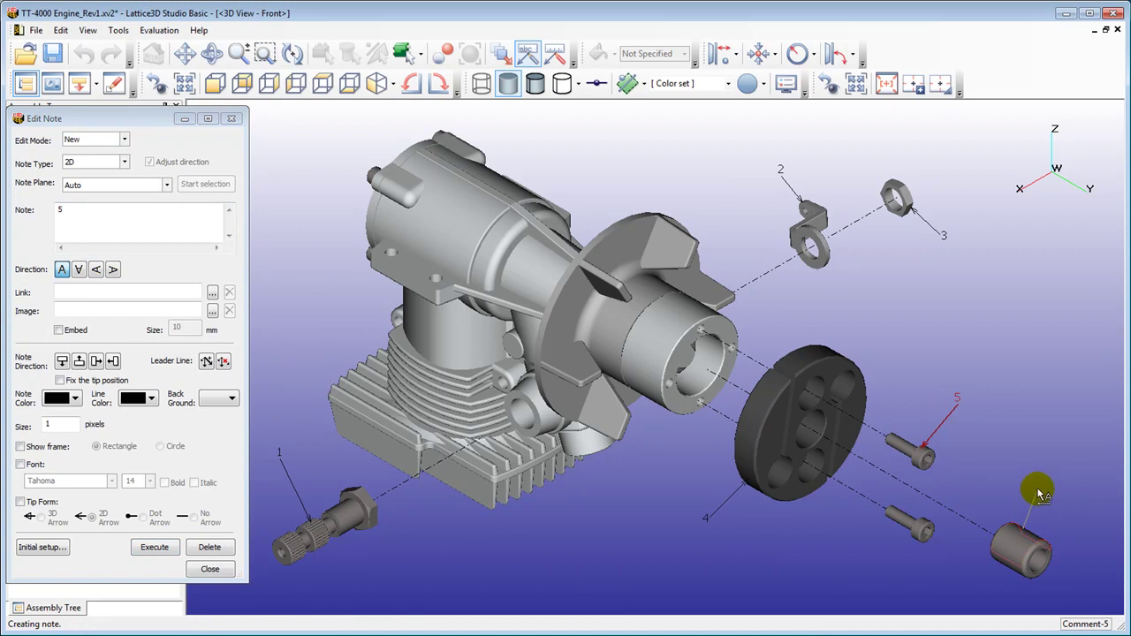
left_click(1039, 493)
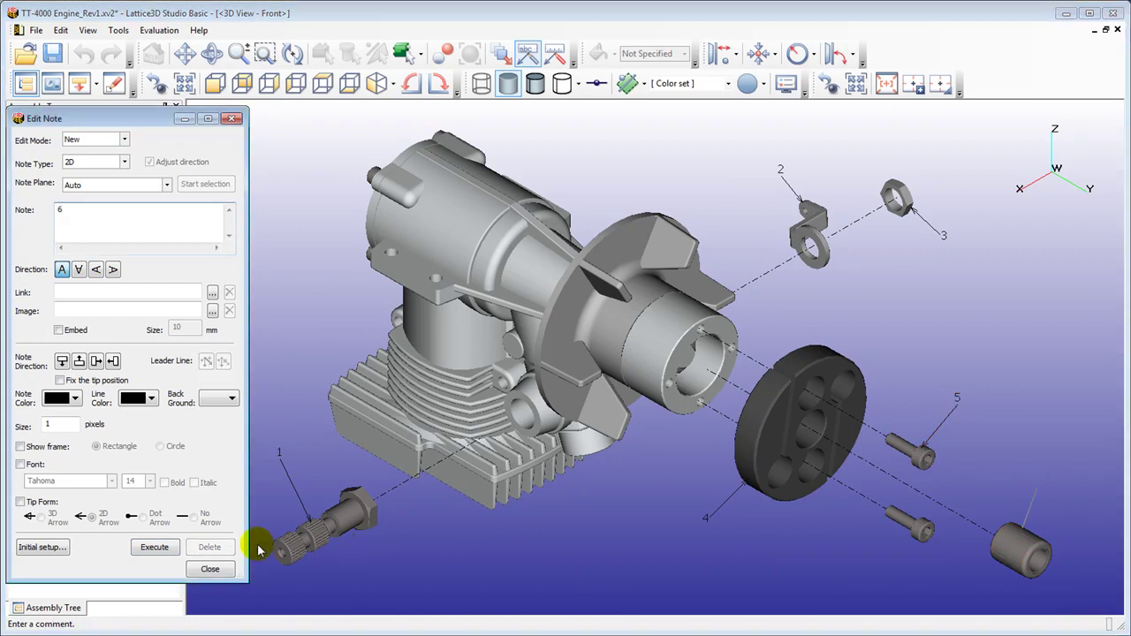
left_click(155, 547)
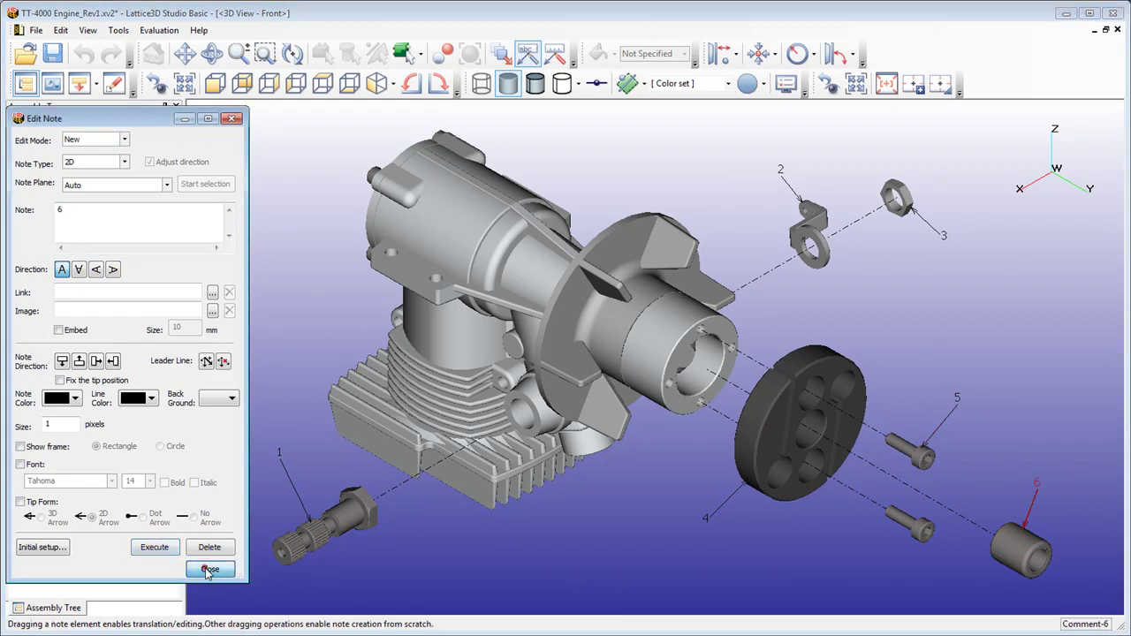
left_click(210, 570)
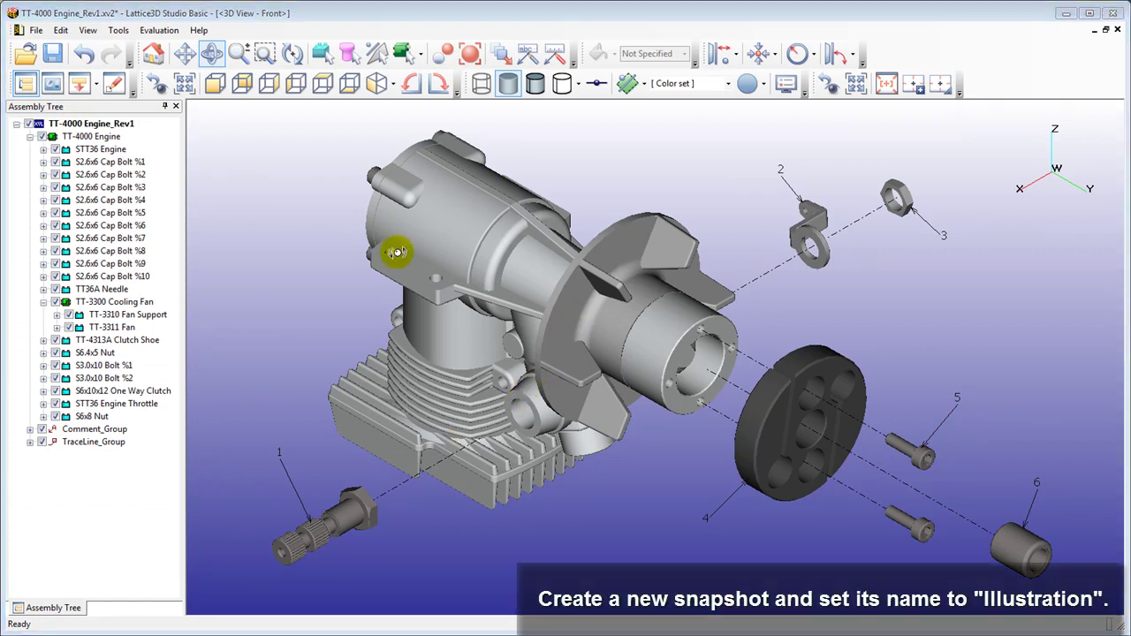
Capture the labelled exploded view as Snapshot-2, rename it 'Illustration', and close the snapshot panel
left_click(88, 90)
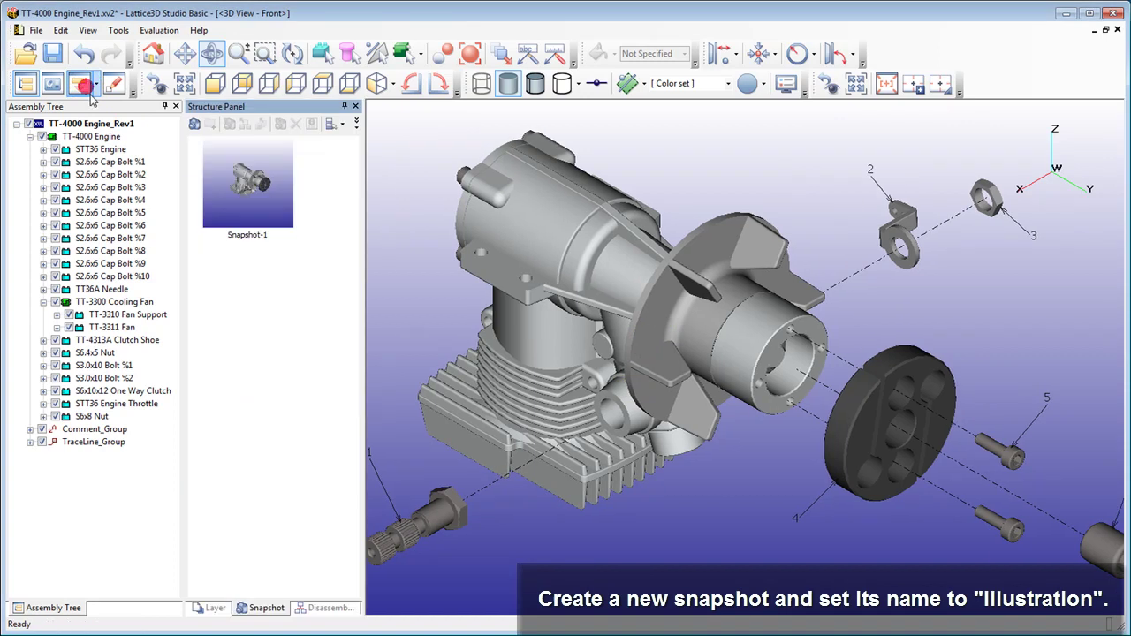
left_click(194, 125)
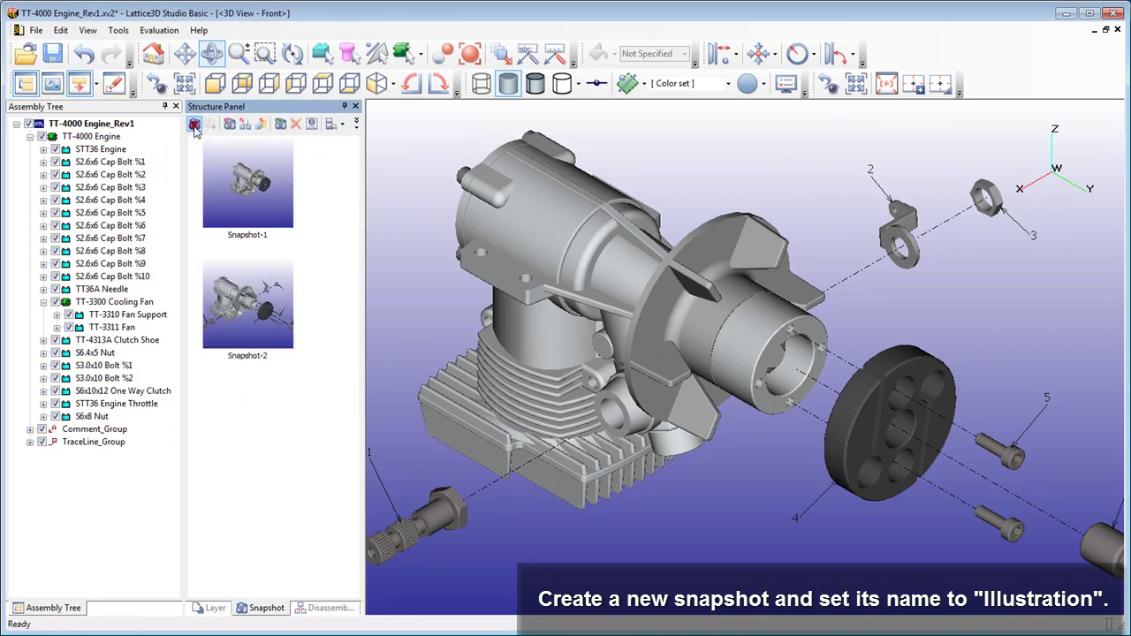
left_click(266, 296)
right_click(268, 297)
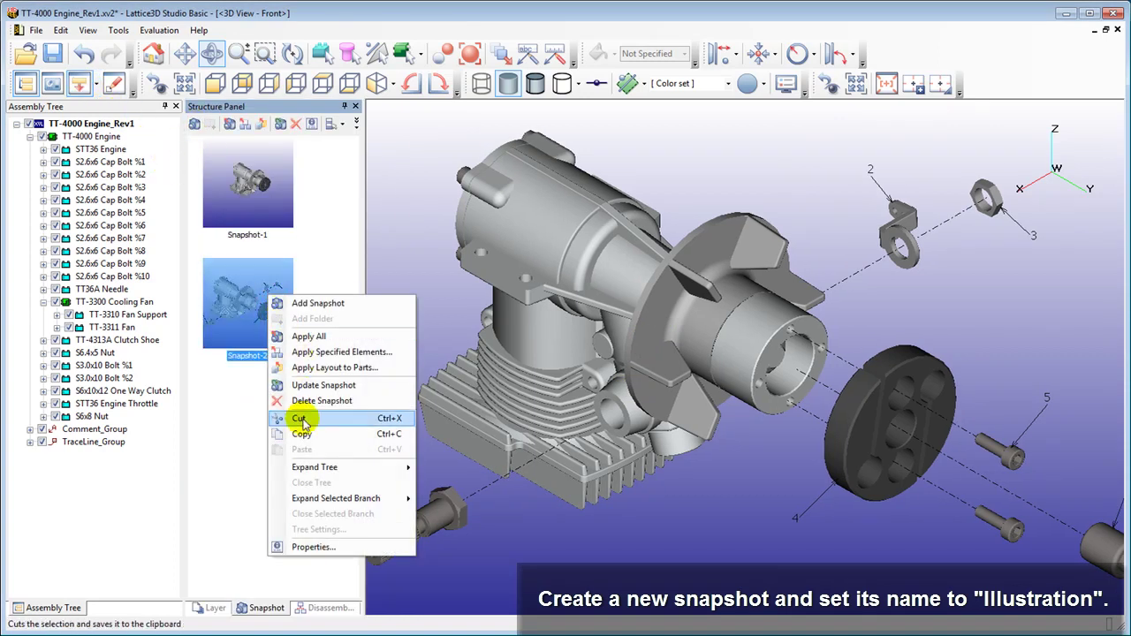
left_click(314, 547)
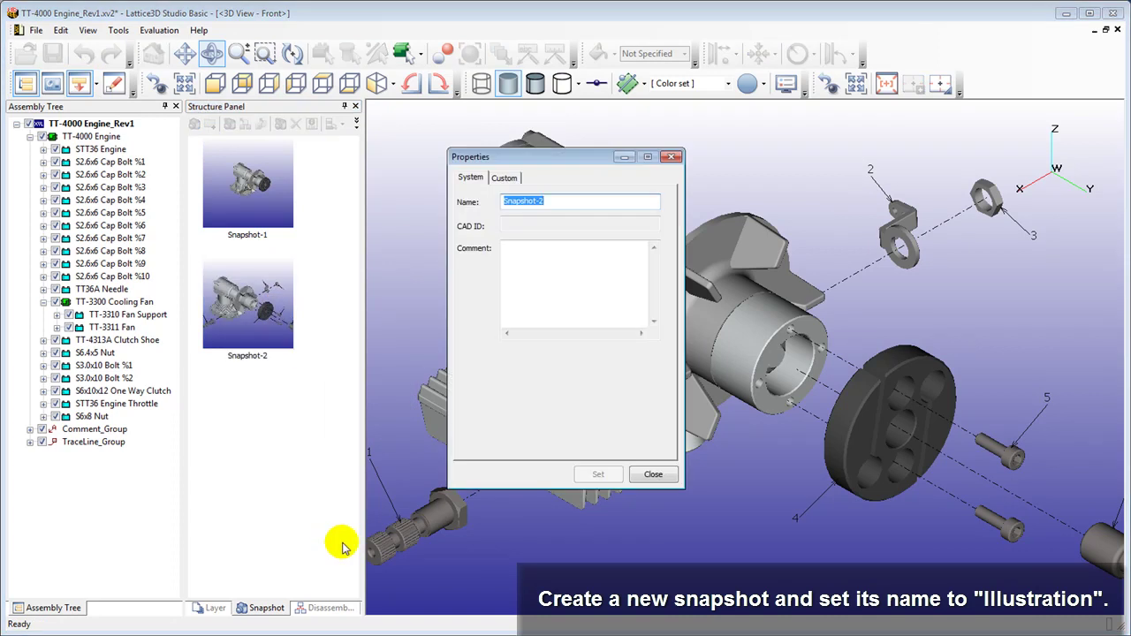
type("Illustration")
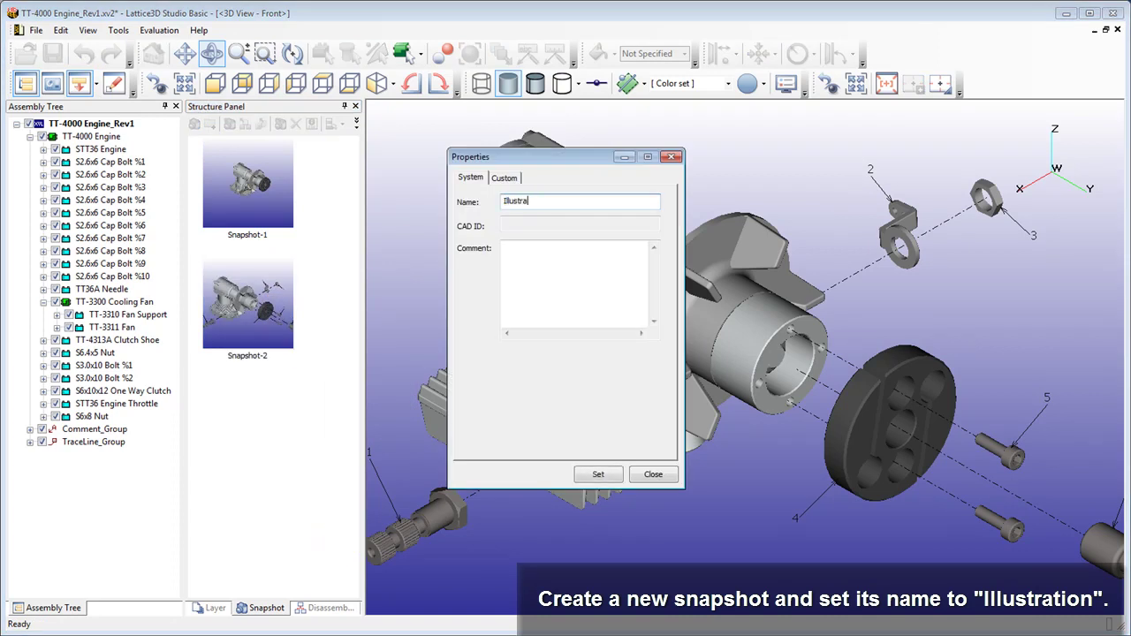
left_click(598, 473)
left_click(651, 476)
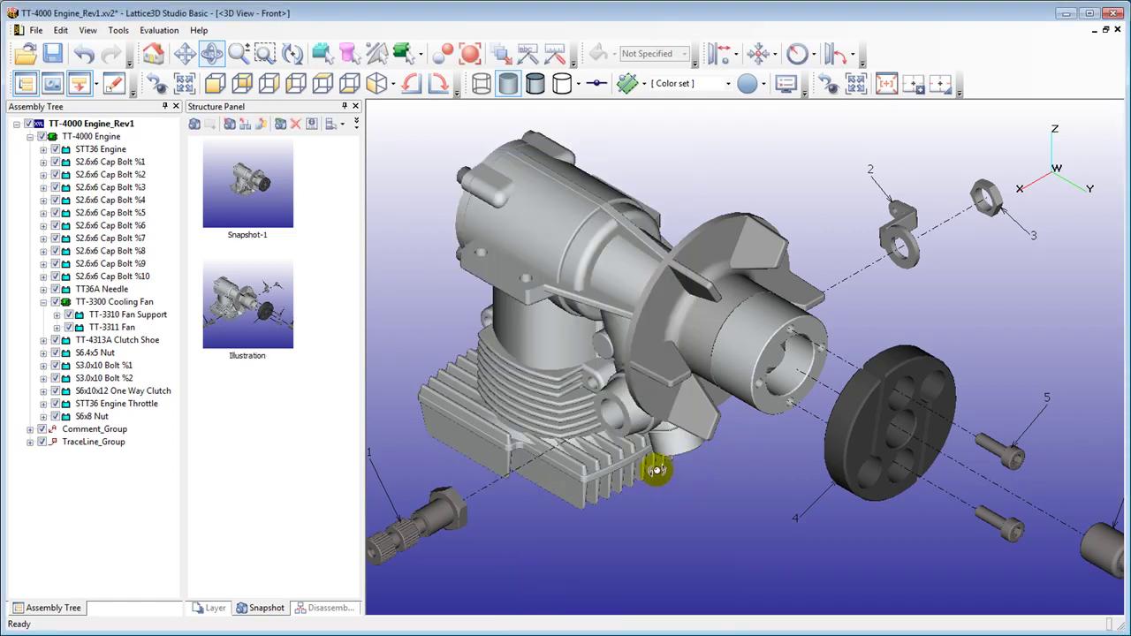
left_click(355, 107)
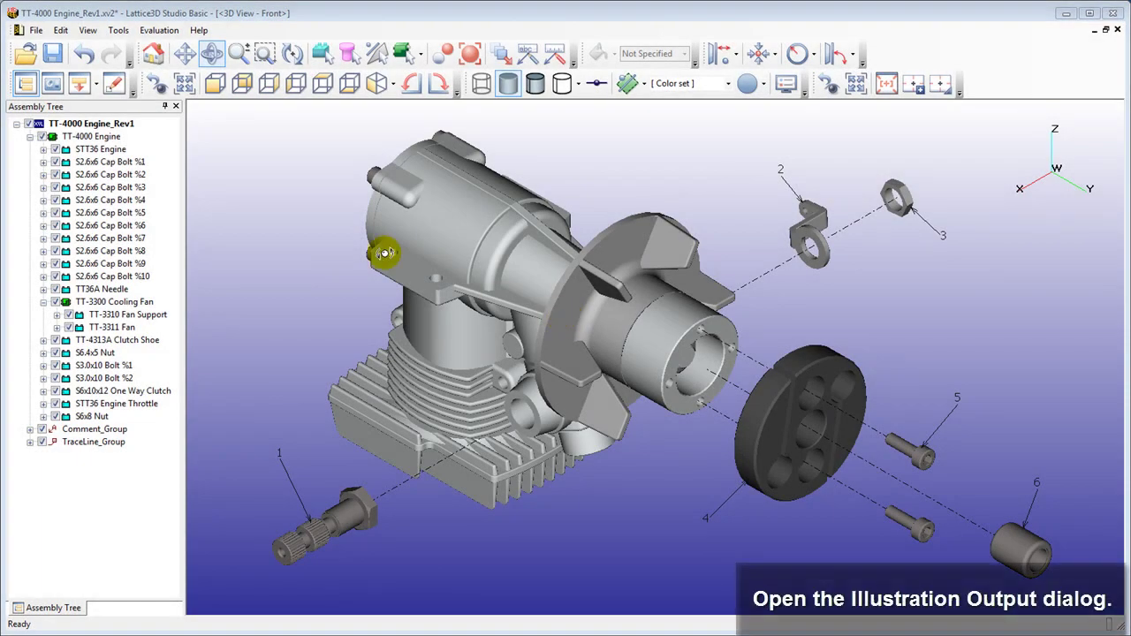
Open the illustration file output settings and set the extraction coefficient to 1
left_click(35, 30)
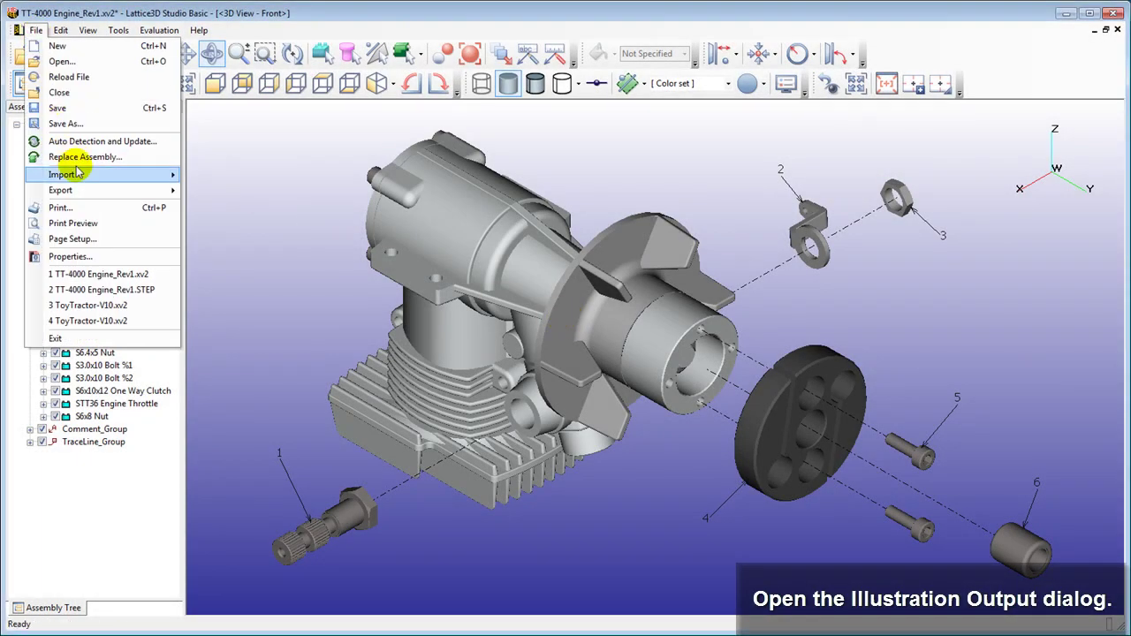
left_click(291, 255)
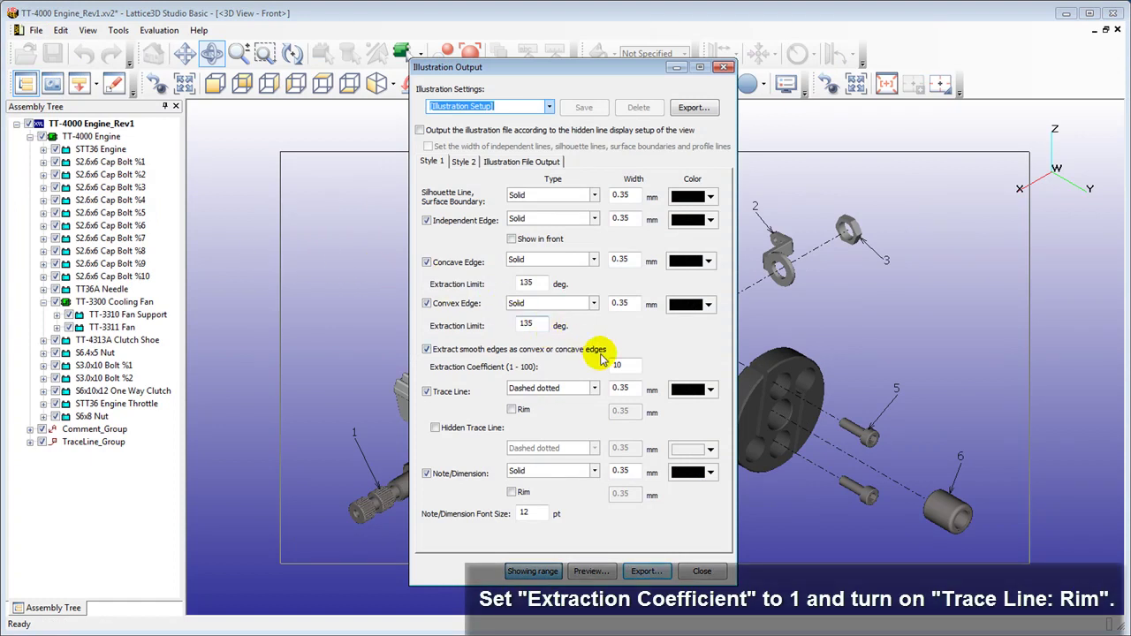
left_click(625, 364)
type("1")
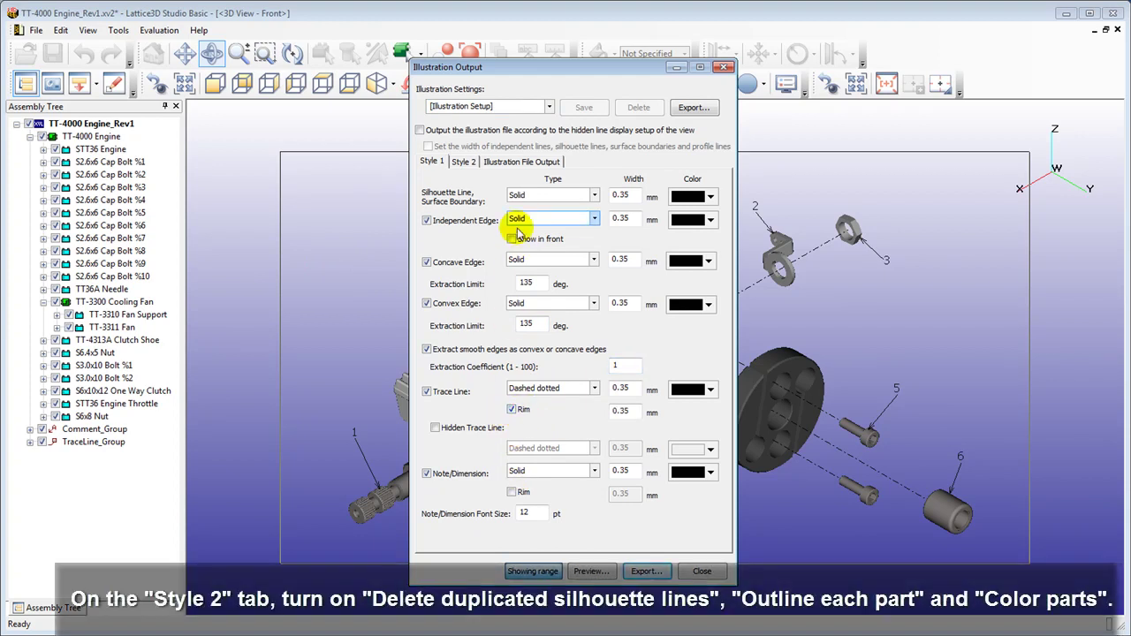
On Style 2, outline each part and colour only the 13 box-selected engine parts
left_click(462, 162)
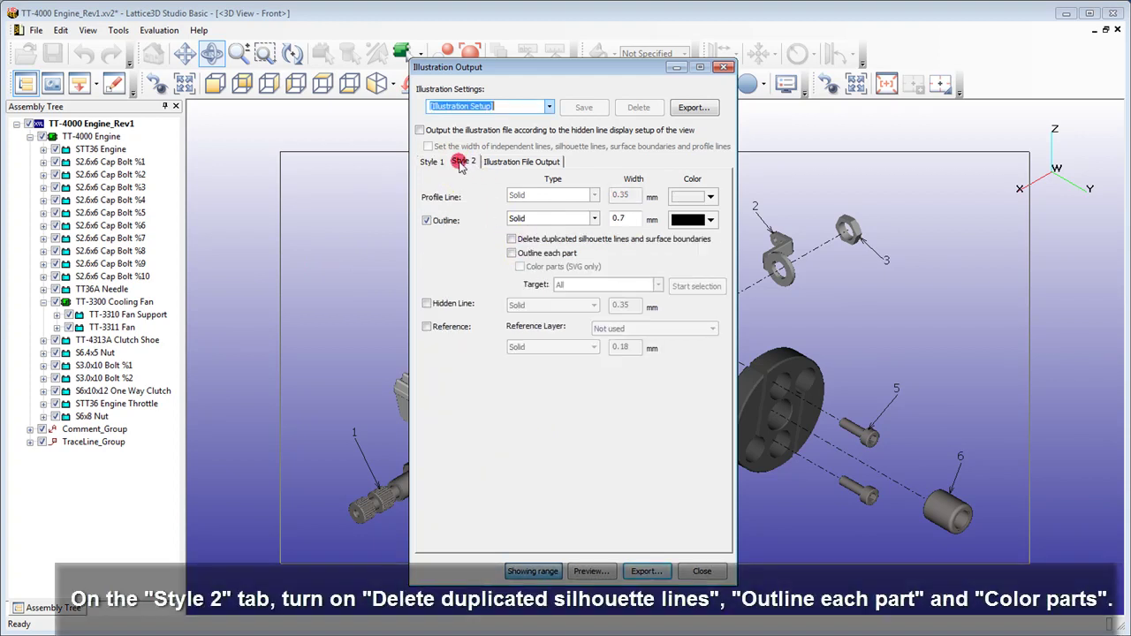
left_click(511, 254)
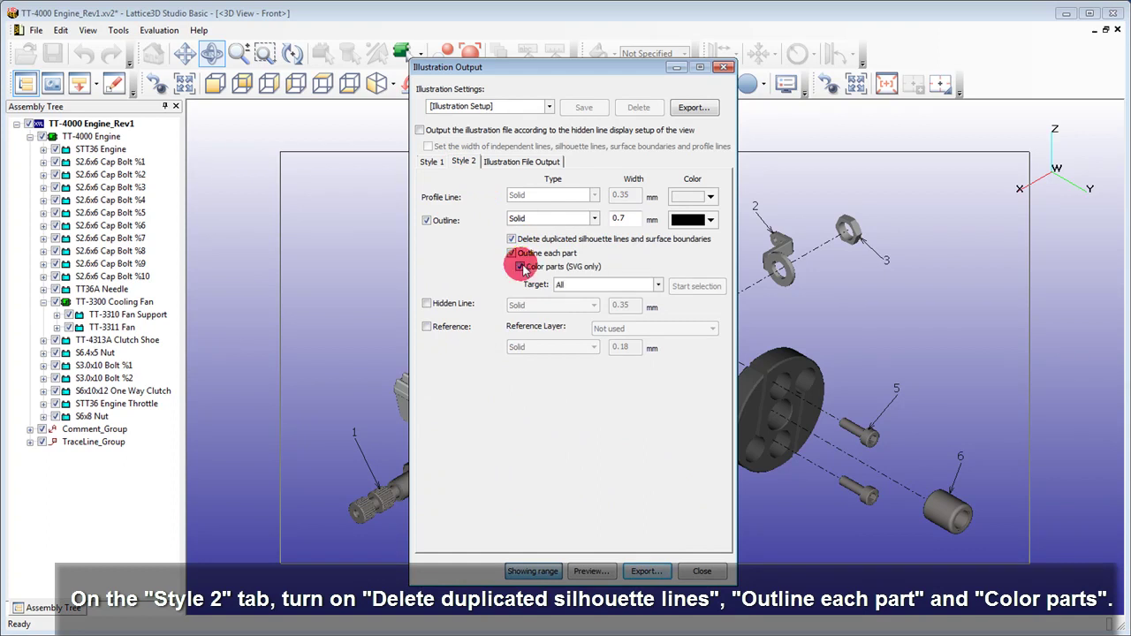
left_click_drag(600, 71, 196, 69)
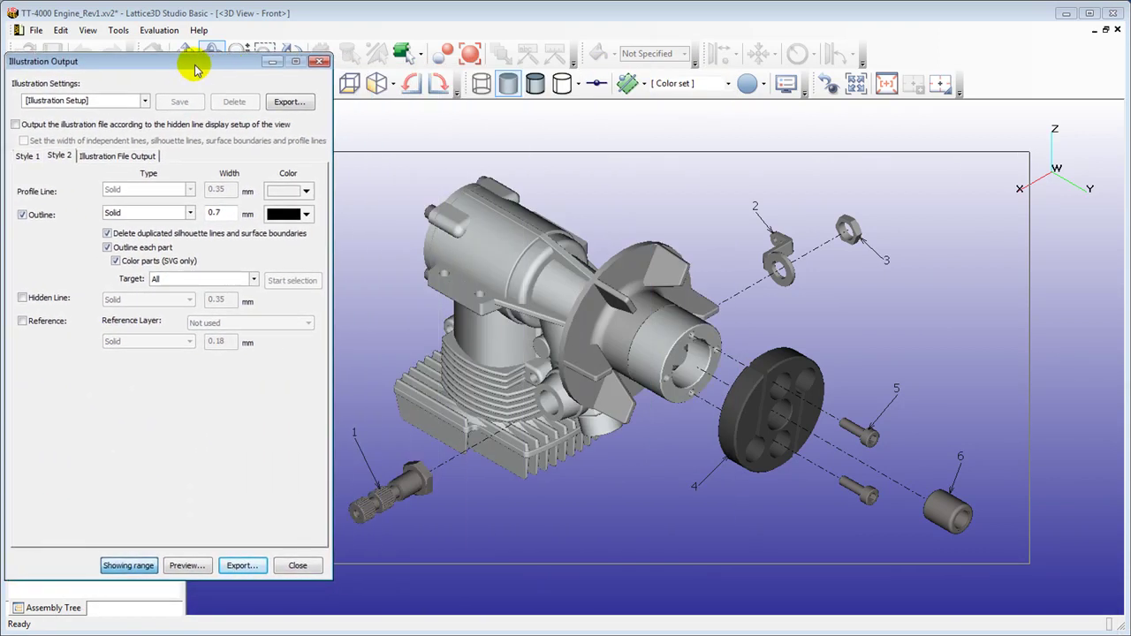
left_click(253, 279)
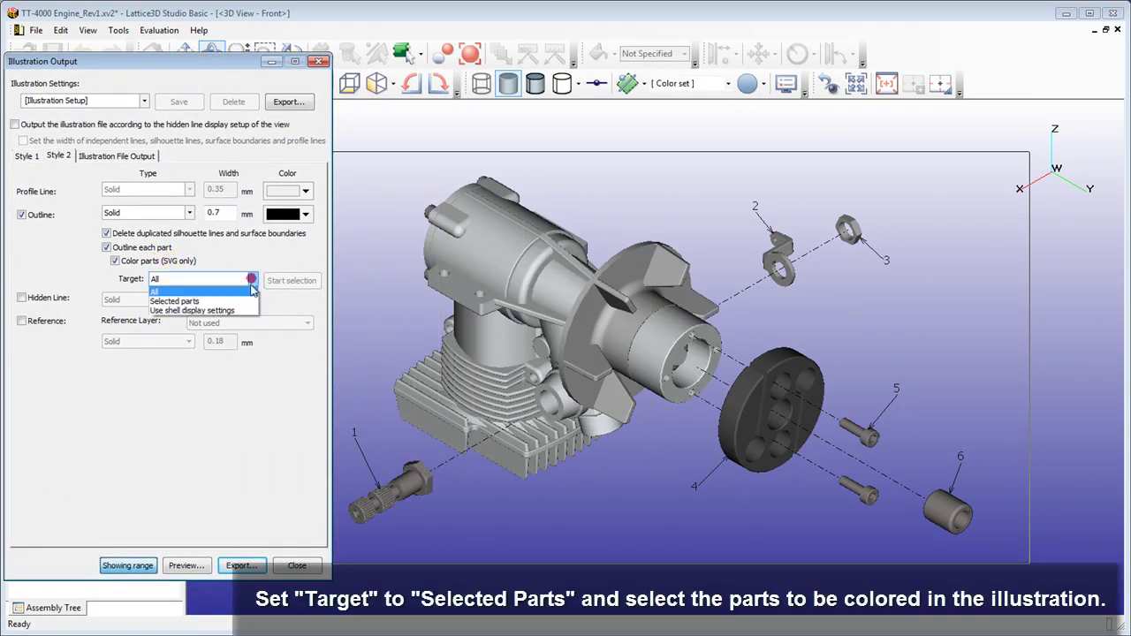
left_click(232, 301)
left_click_drag(388, 167, 707, 409)
left_click(295, 280)
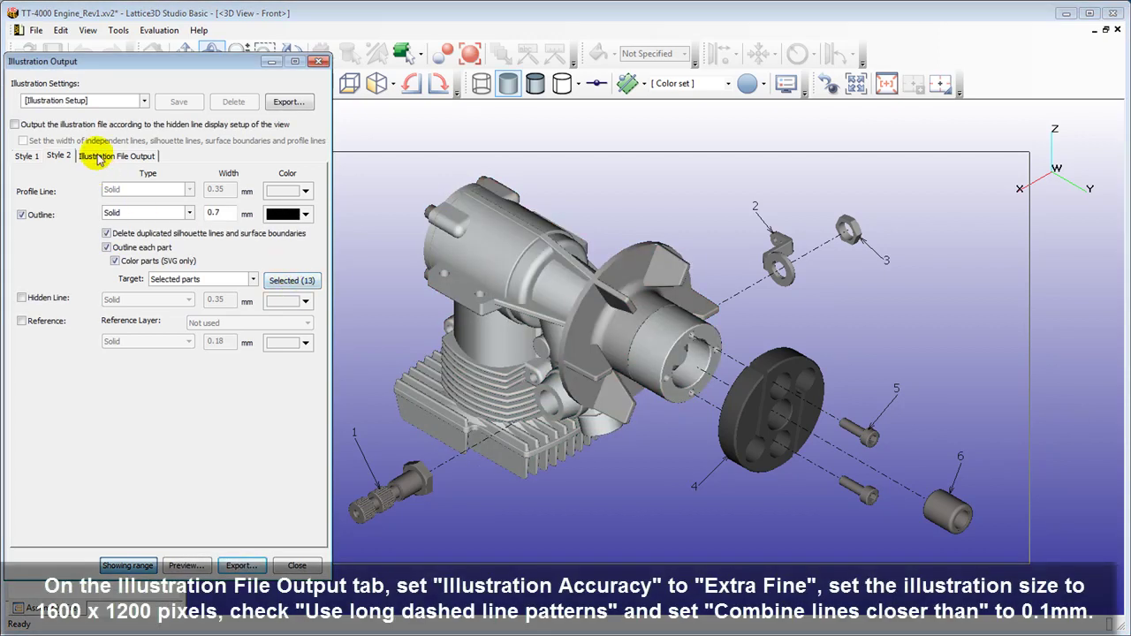
Make the output Extra fine at a specified 1600 x 1200 size with long dashed lines
left_click(110, 155)
left_click(244, 175)
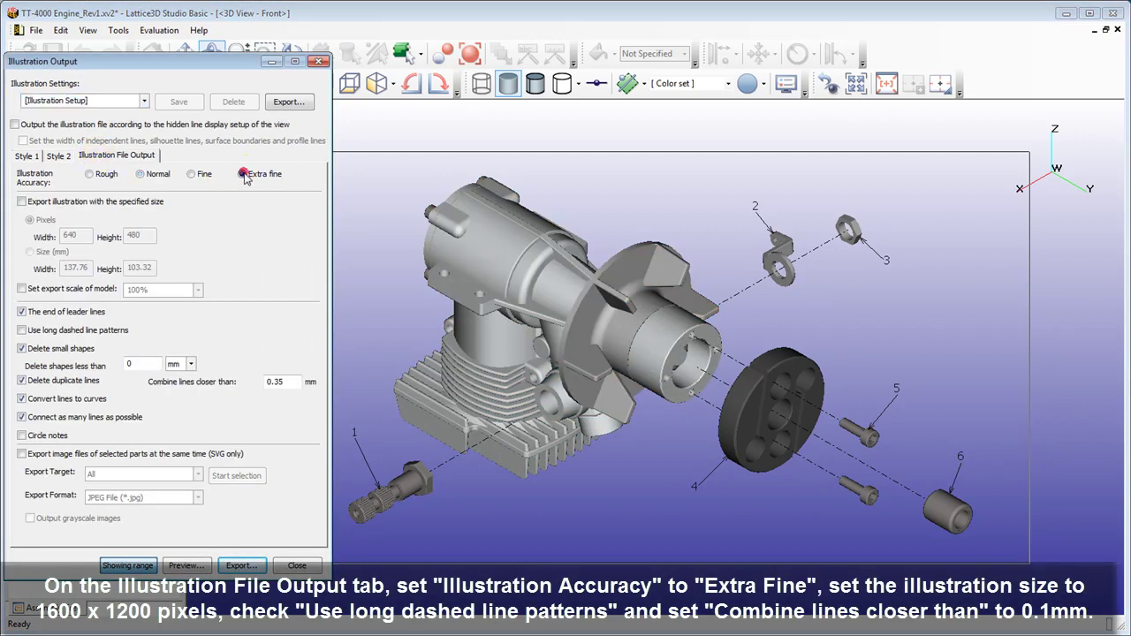
left_click(22, 202)
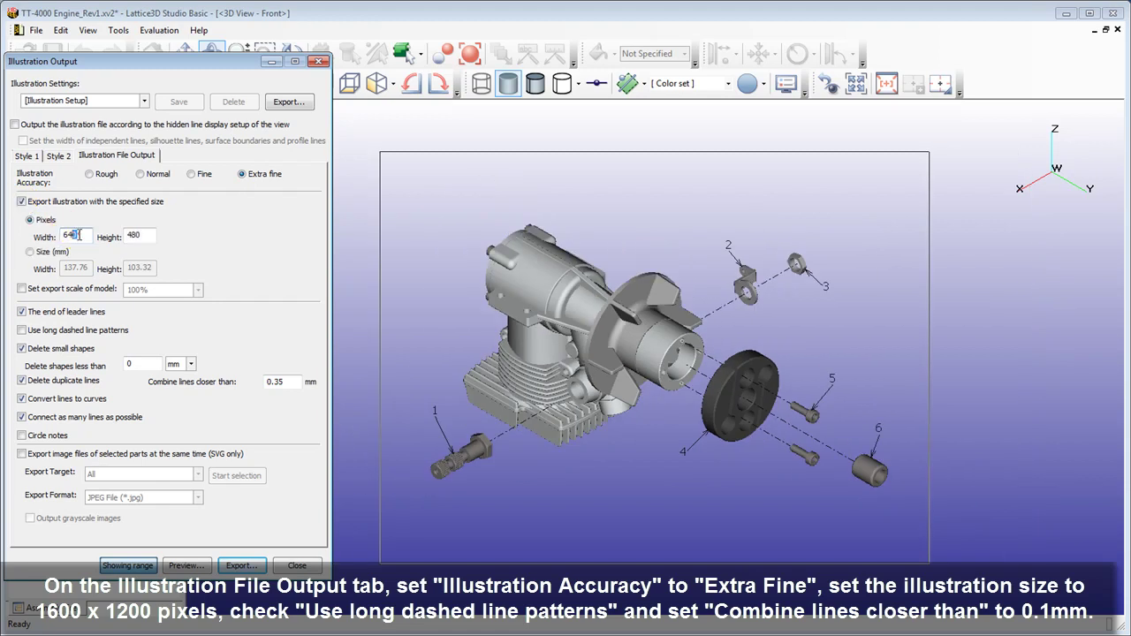
type("1600")
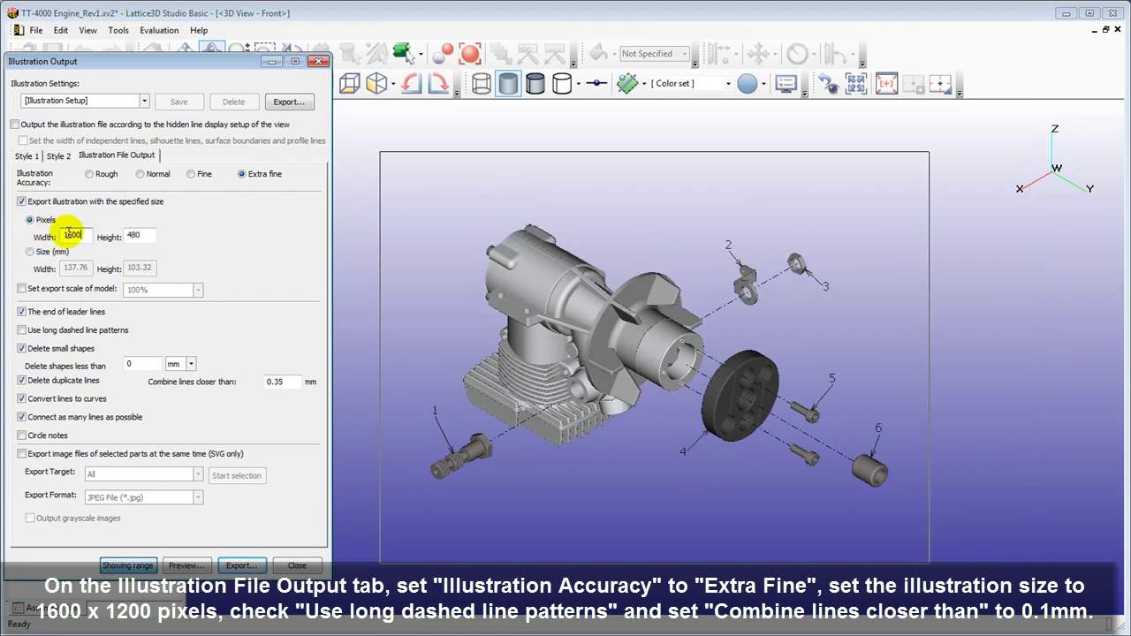
double_click(137, 235)
type("1200")
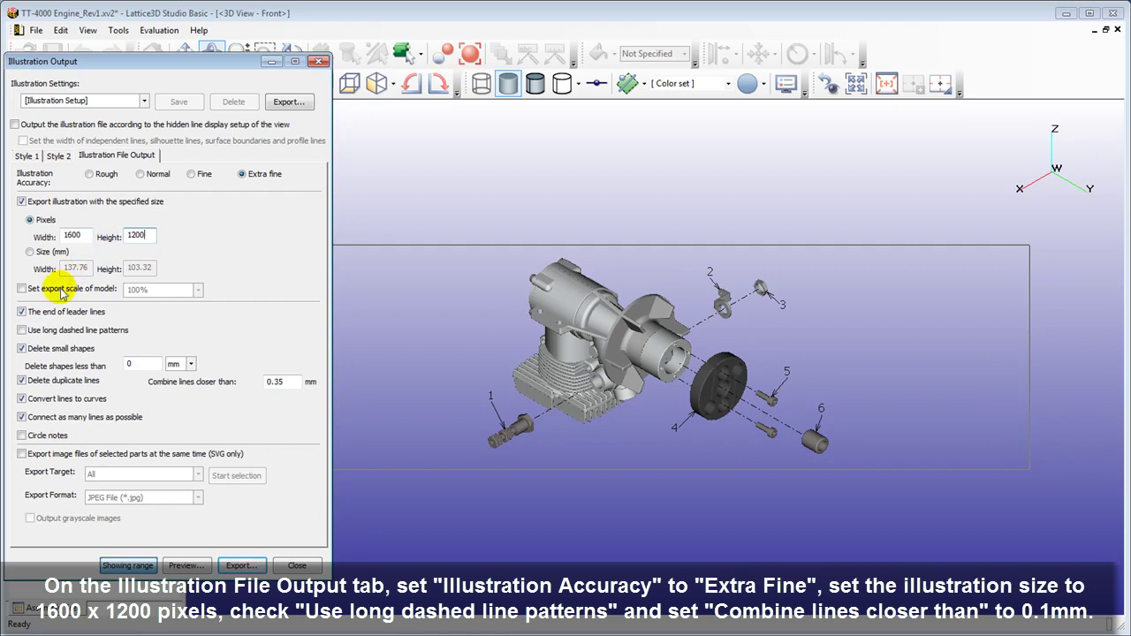
left_click(22, 330)
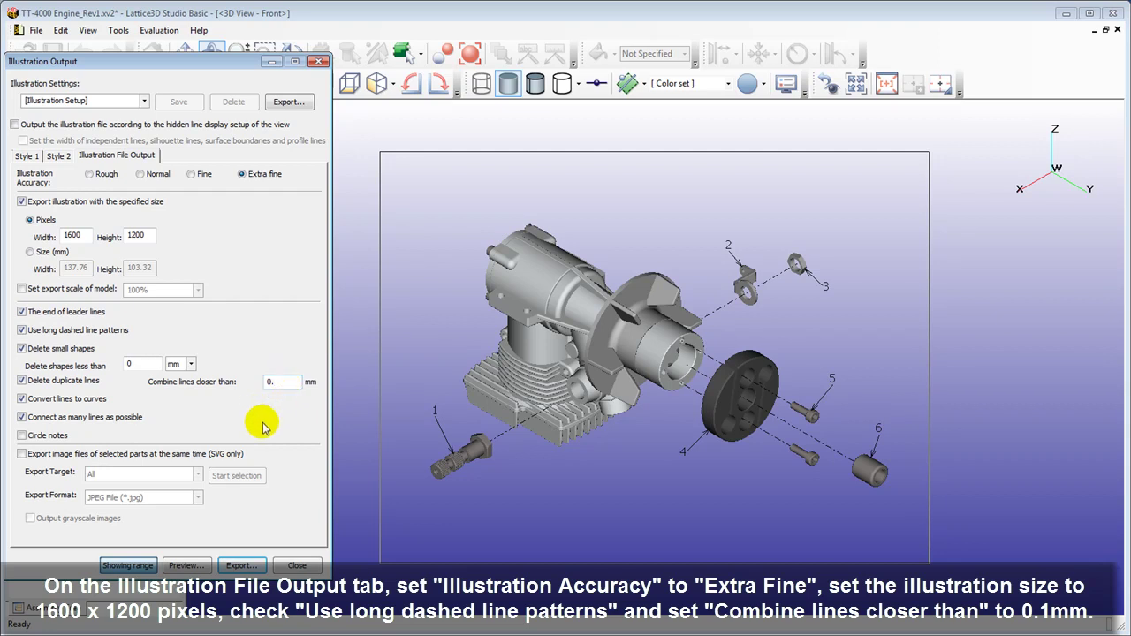
Finish the 0.1 line-combining value and export the illustration as TT-4000 Engine_Rev1.svg
type("1")
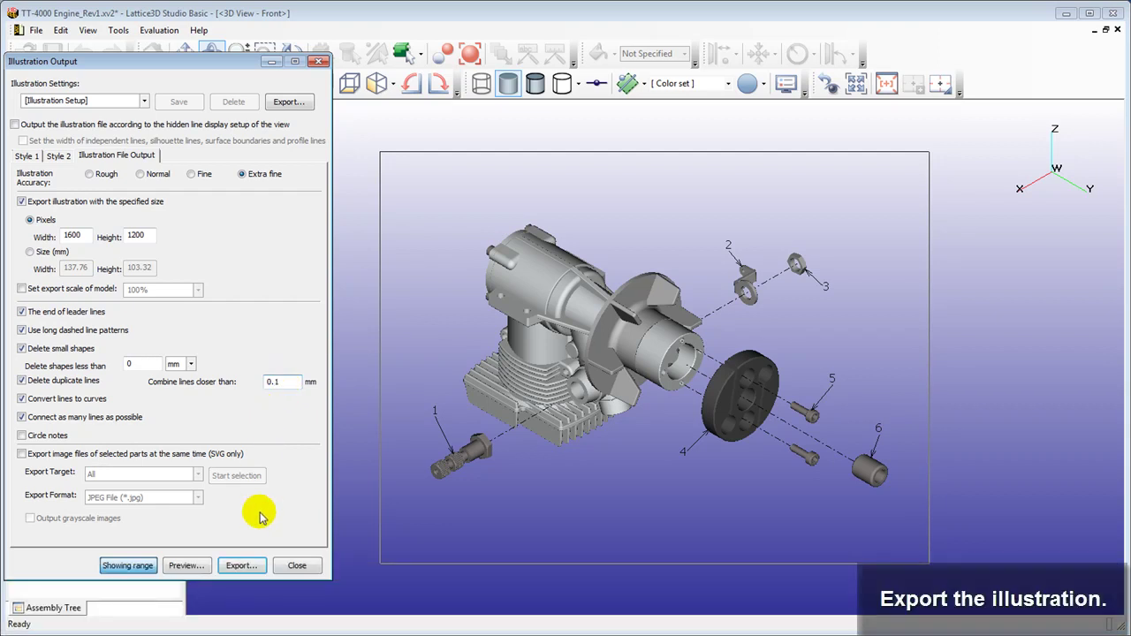
left_click(254, 567)
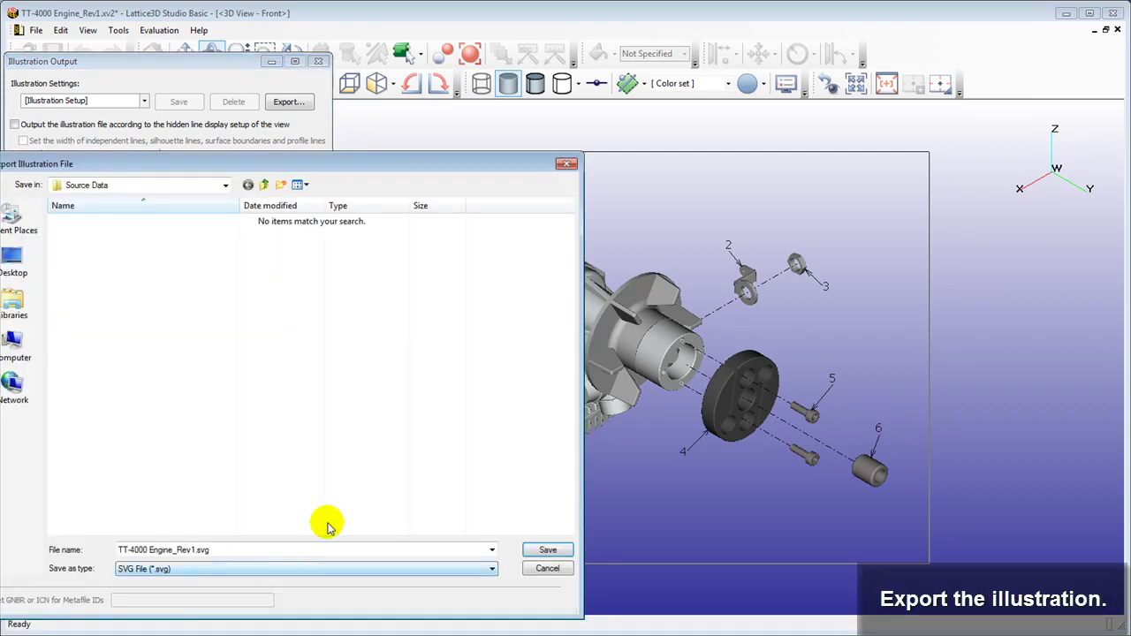
left_click(544, 550)
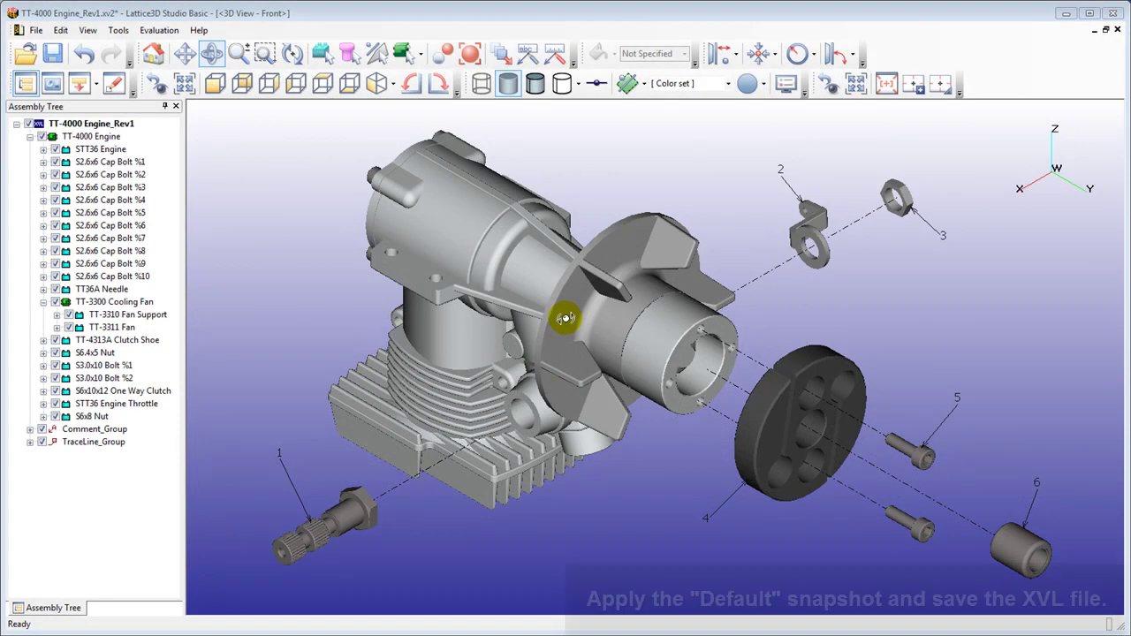
Apply Snapshot-1 to show the assembled engine, then save the TT-4000 Engine_Rev1 model
left_click(78, 83)
double_click(253, 188)
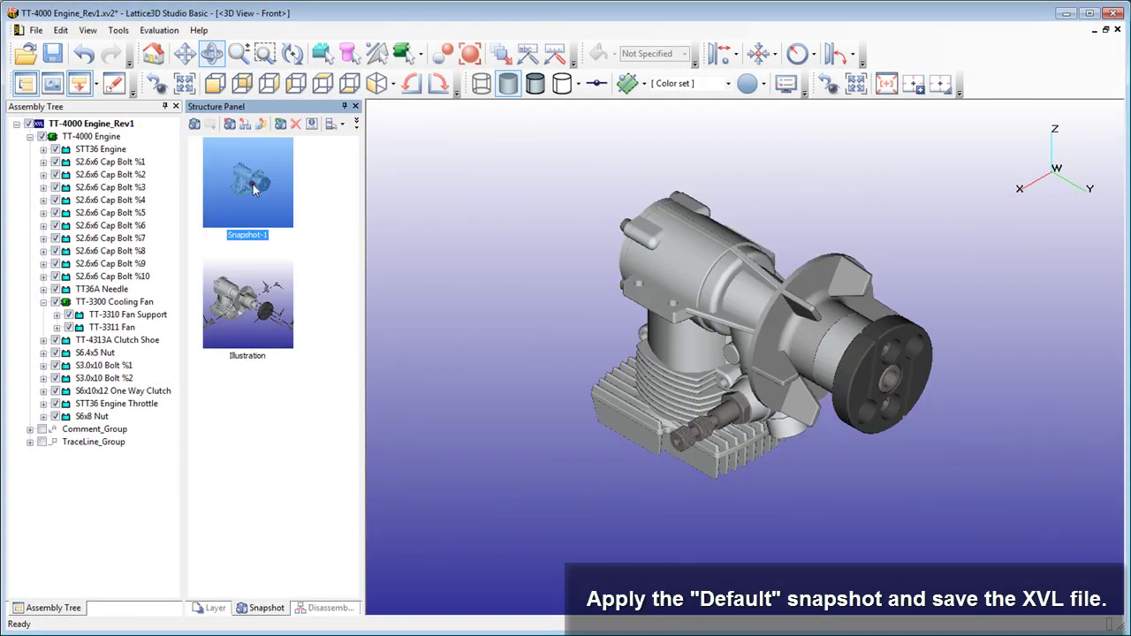
left_click(354, 107)
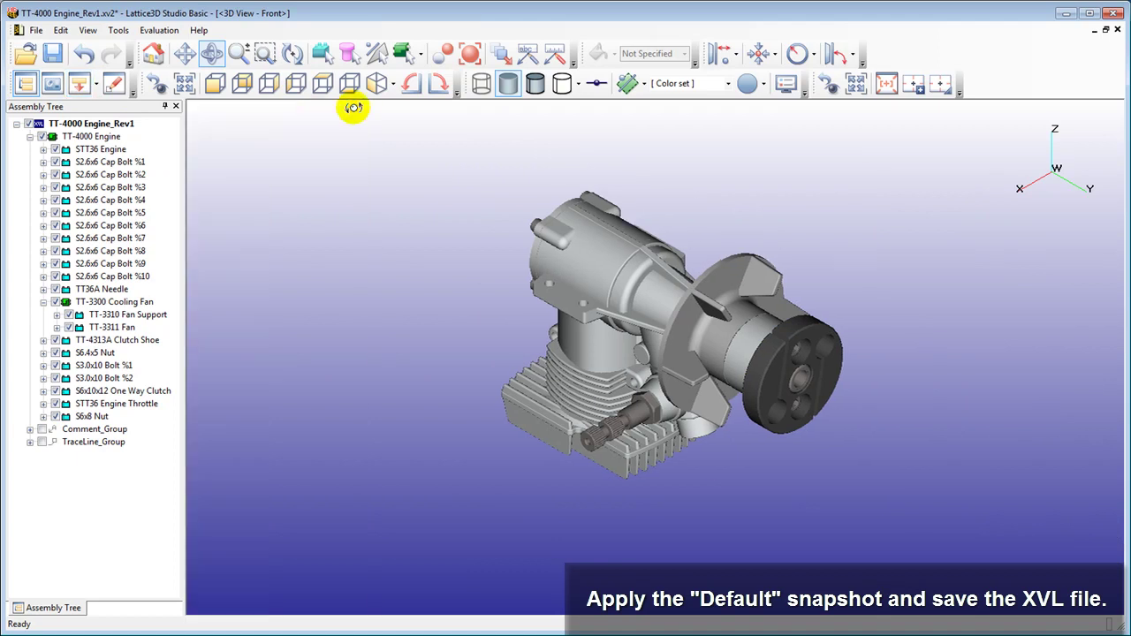
left_click(53, 53)
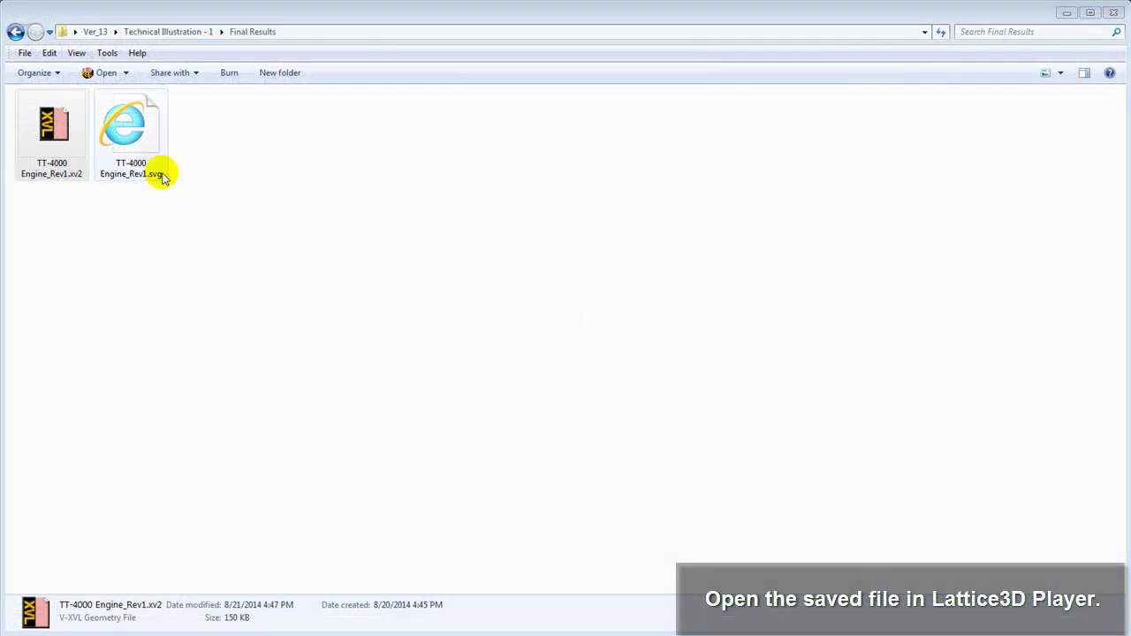
Open TT-4000 Engine_Rev1.xv2 with Lattice3D Player from the Final Results folder
right_click(59, 141)
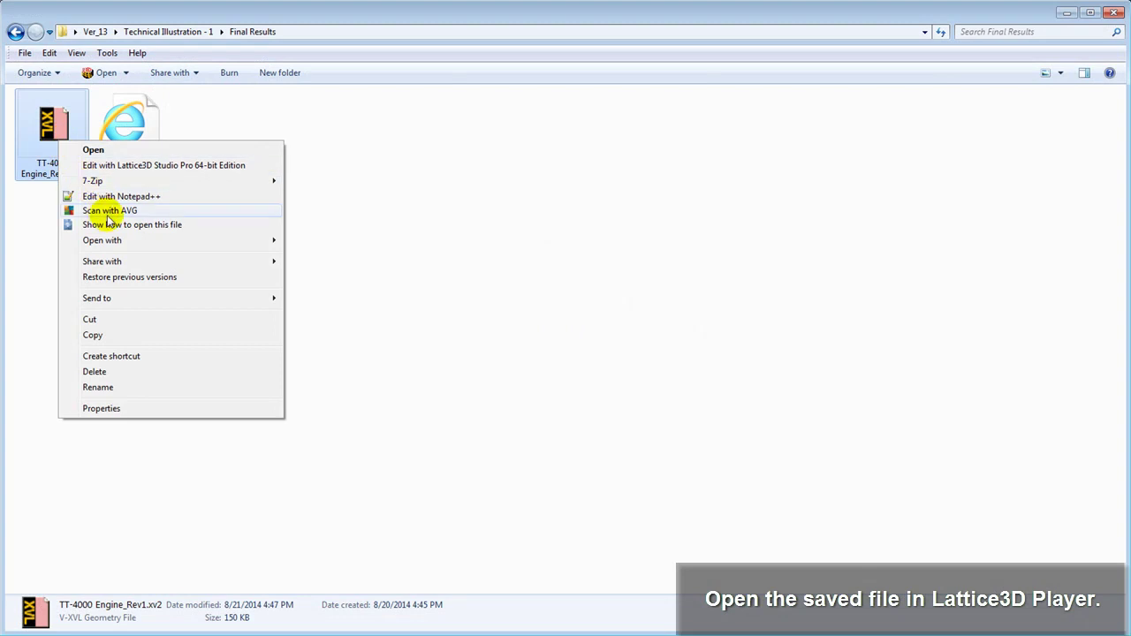
mouse_move(102, 240)
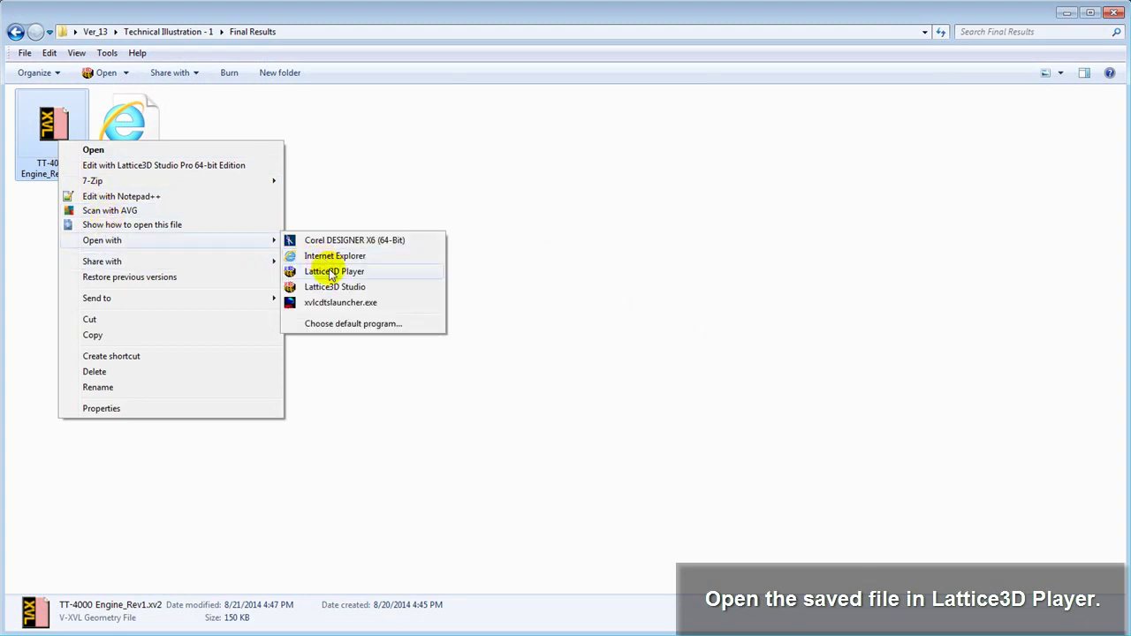
left_click(334, 273)
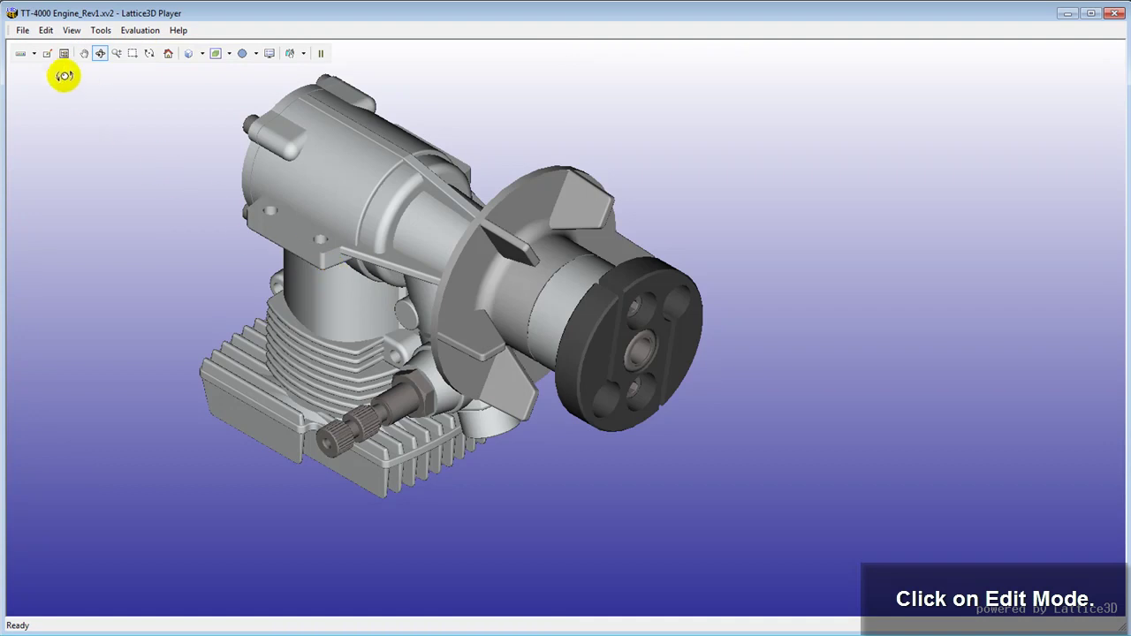
Switch Lattice3D Player to Edit Mode and select the Illustration snapshot
left_click(48, 54)
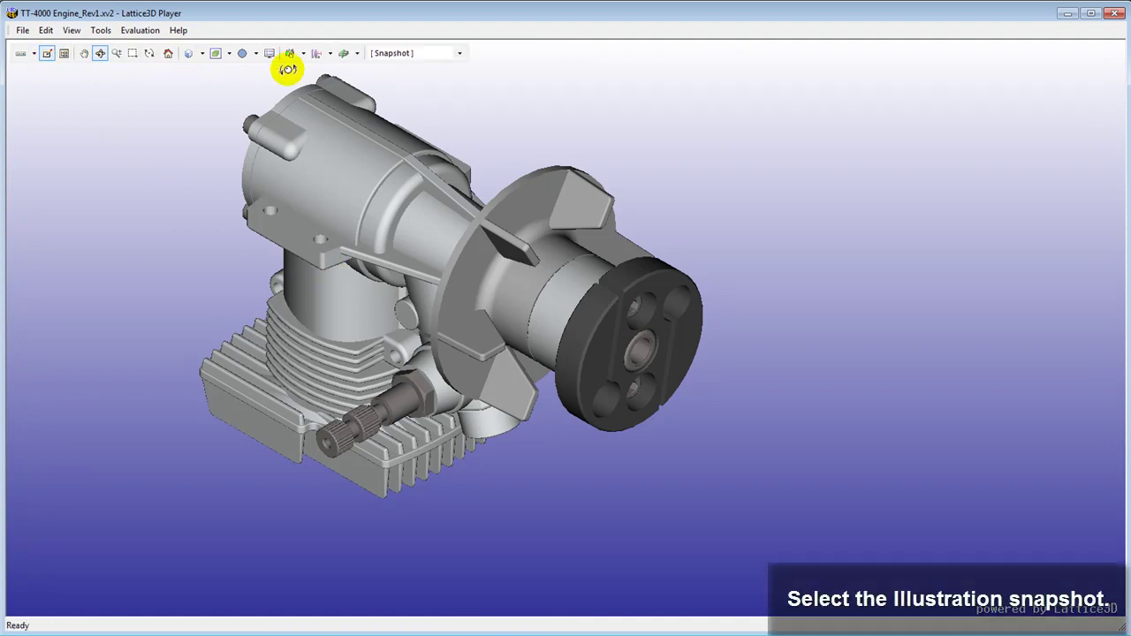
left_click(458, 54)
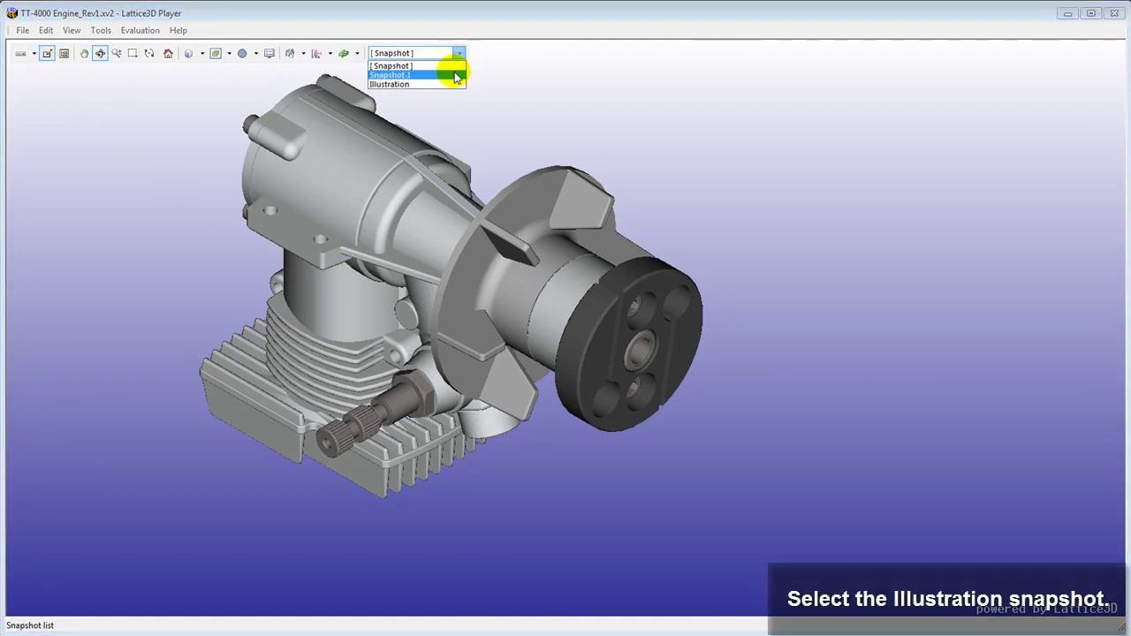
left_click(449, 83)
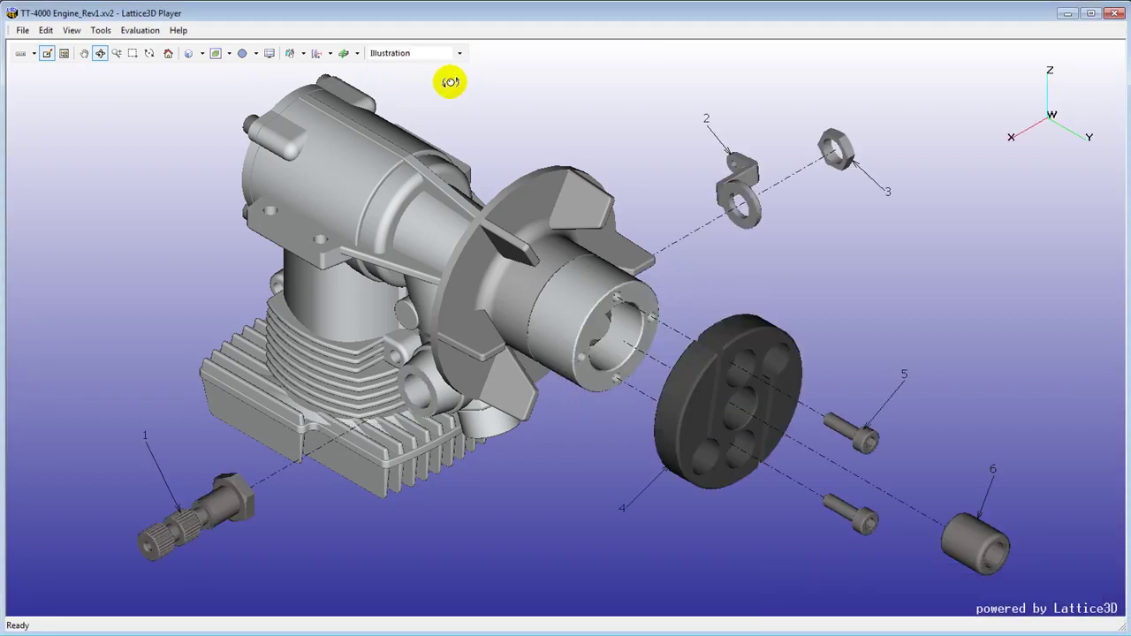